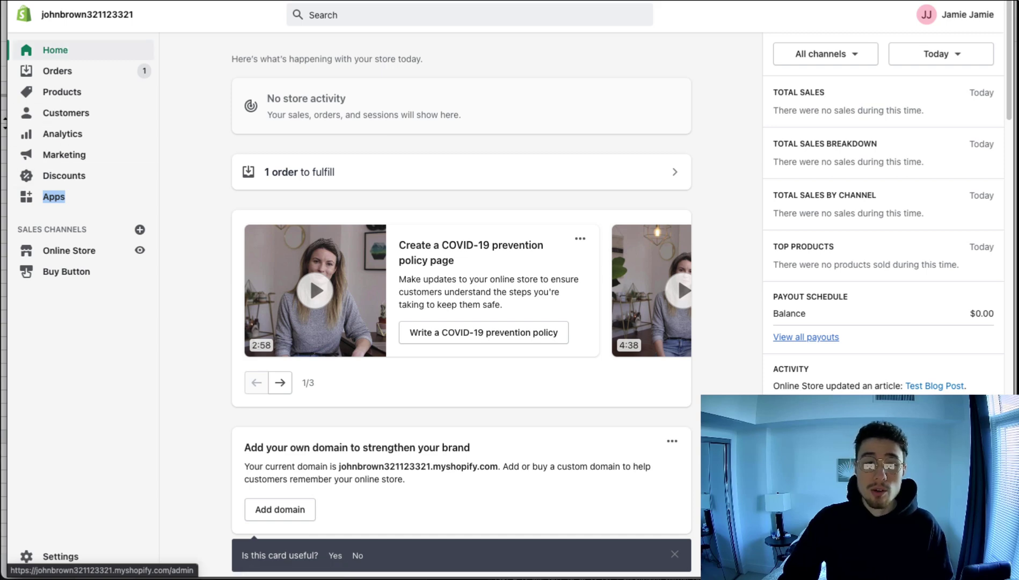
Open the Notifications page from the store settings.
click(55, 555)
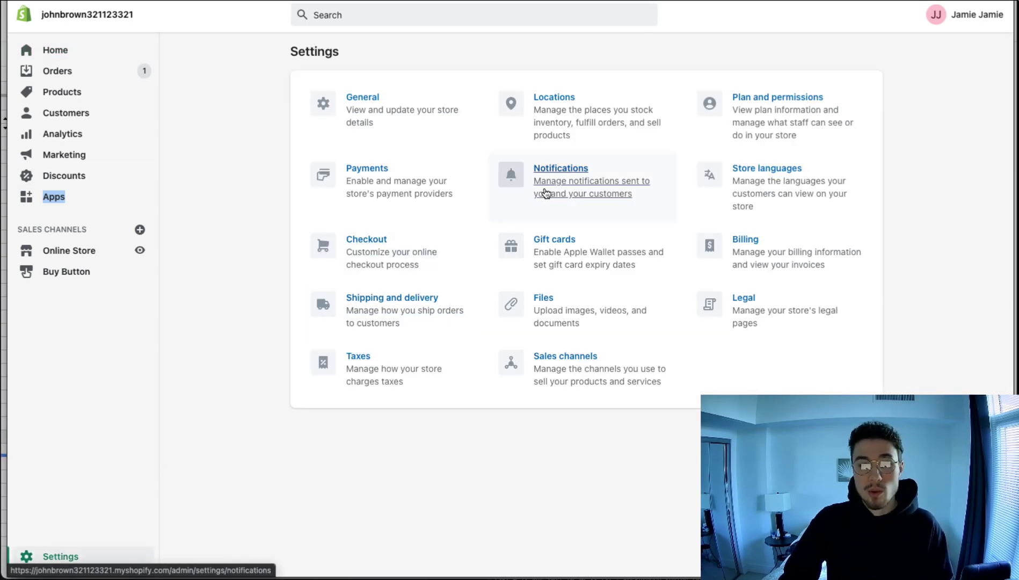
click(577, 178)
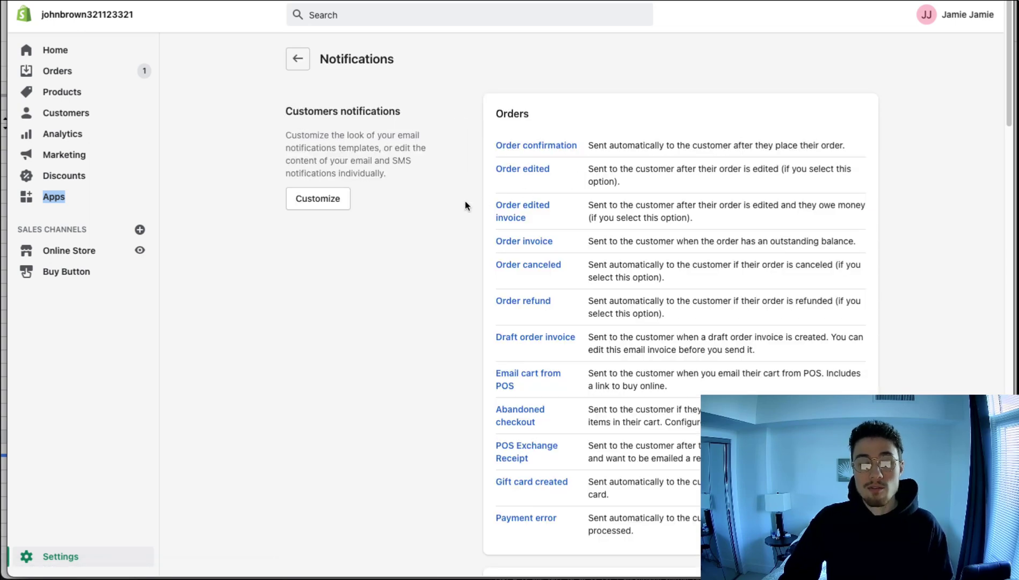
scroll(465, 206, down, 3)
scroll(466, 210, up, 3)
click(465, 211)
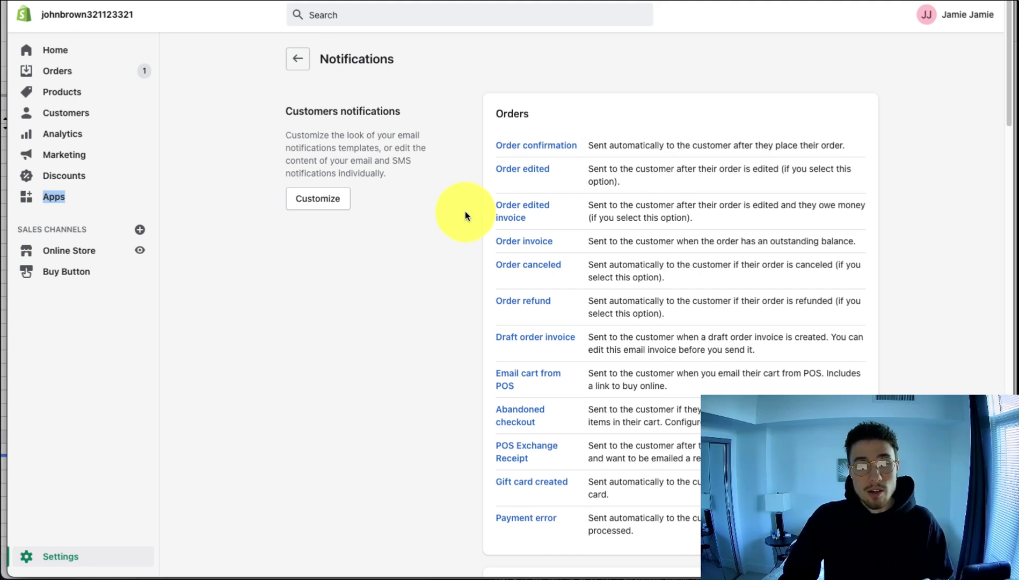
Scroll through the customer email templates for orders, shipping, local delivery, accounts and returns.
scroll(465, 211, down, 3)
scroll(465, 211, down, 2)
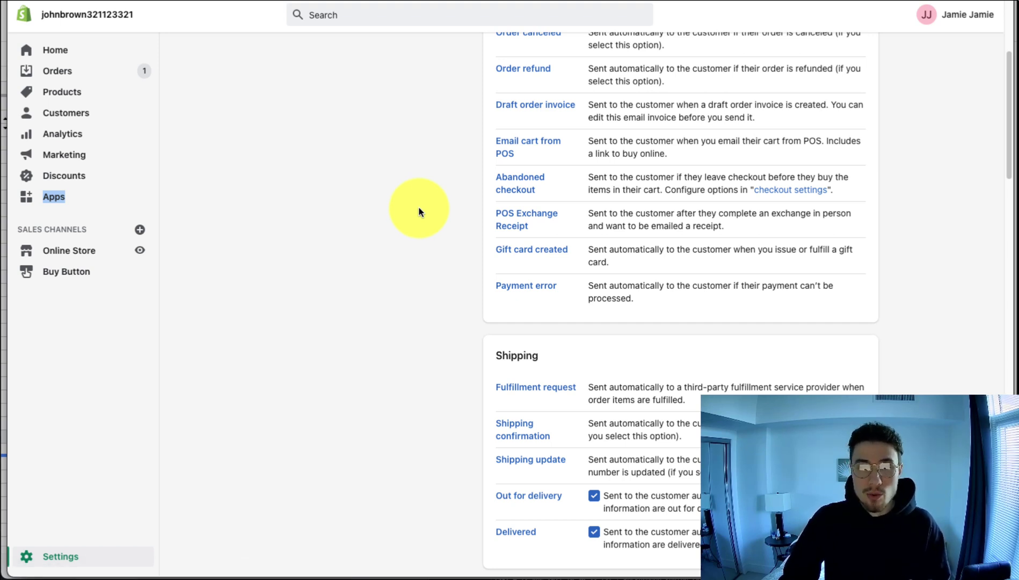
scroll(419, 212, down, 5)
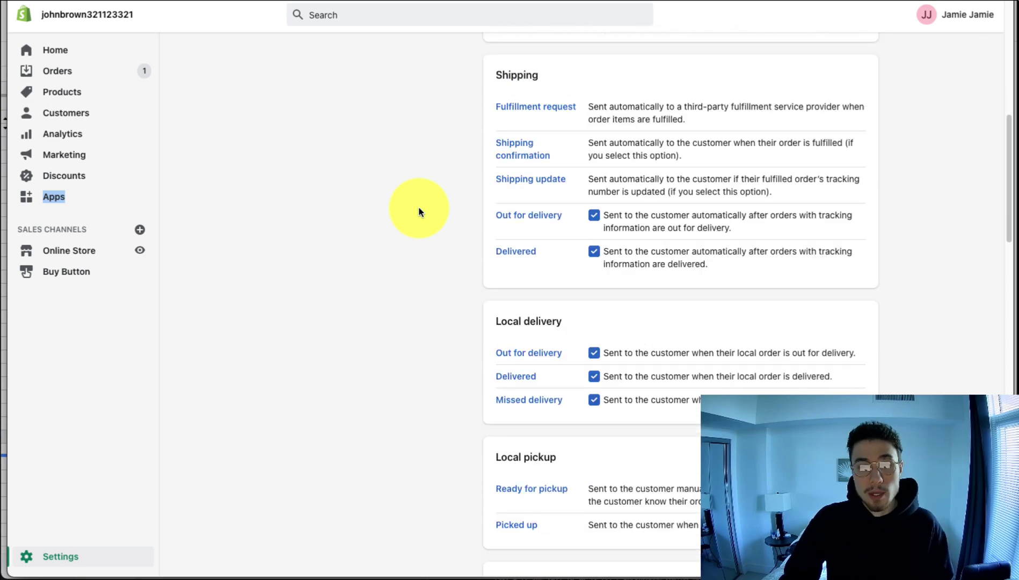
scroll(418, 212, down, 3)
scroll(418, 212, down, 2)
scroll(419, 212, down, 6)
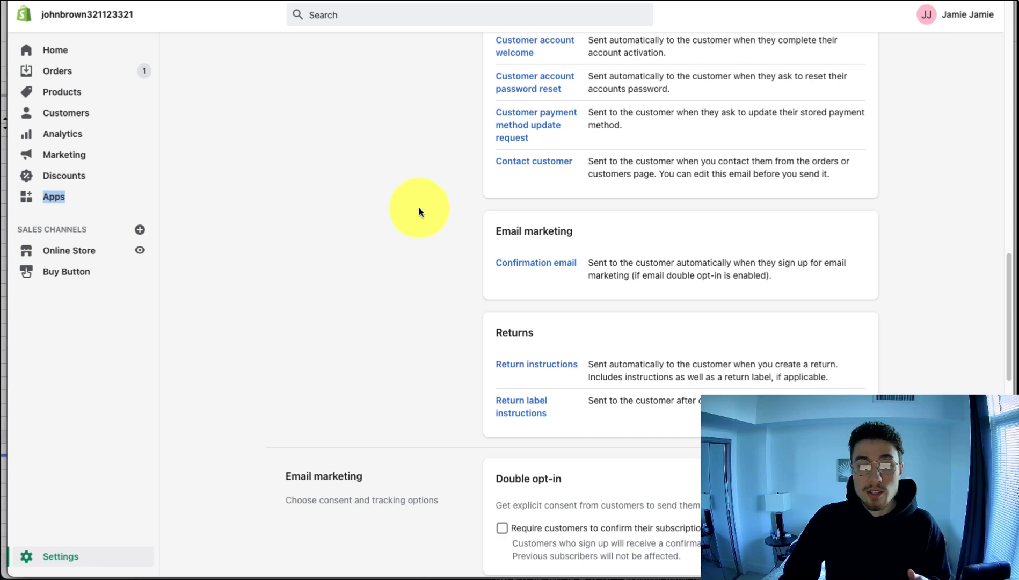
scroll(419, 211, down, 3)
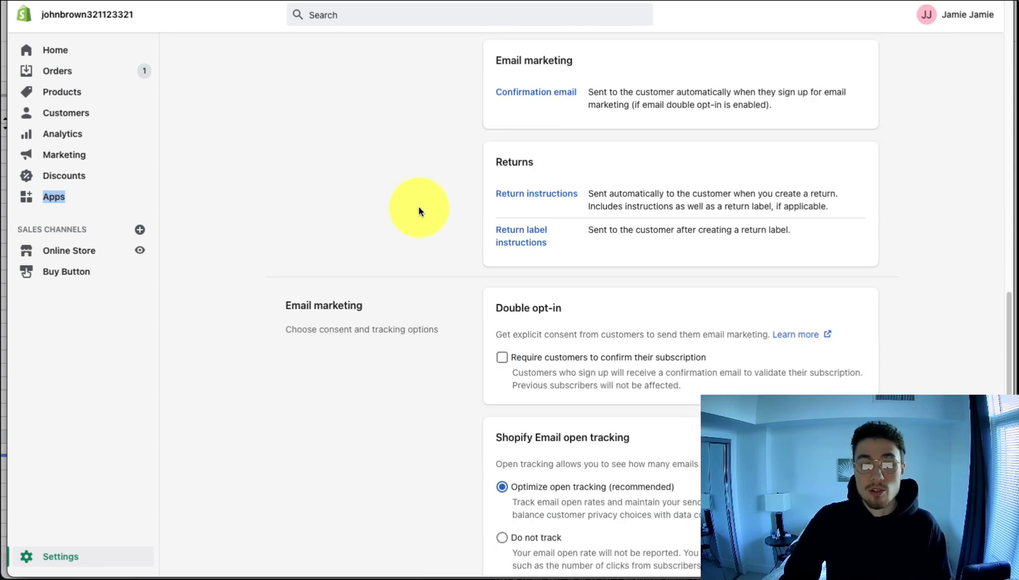
scroll(419, 212, up, 20)
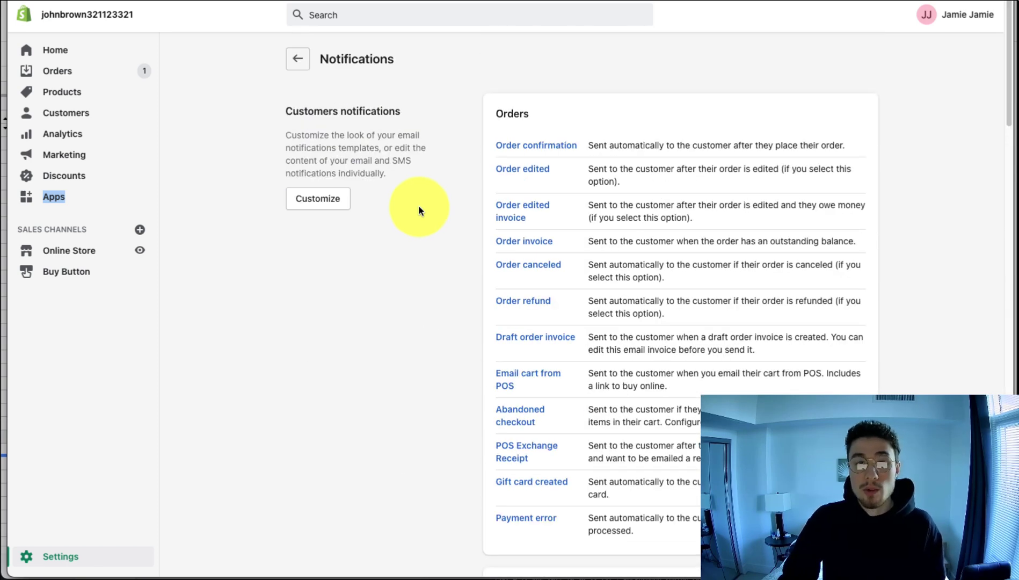
Open the Order confirmation email template and look over its code.
click(530, 154)
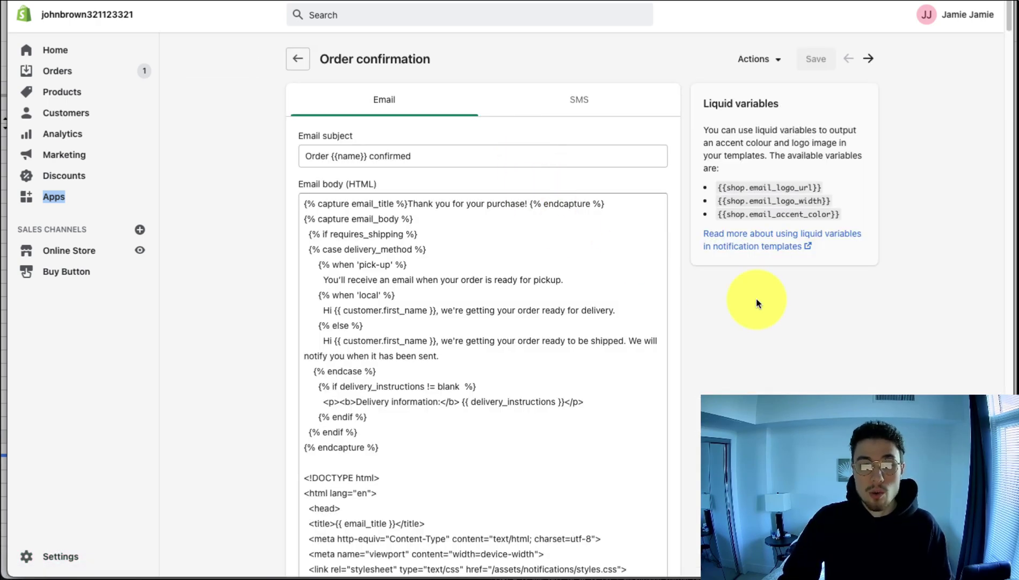
scroll(246, 299, down, 4)
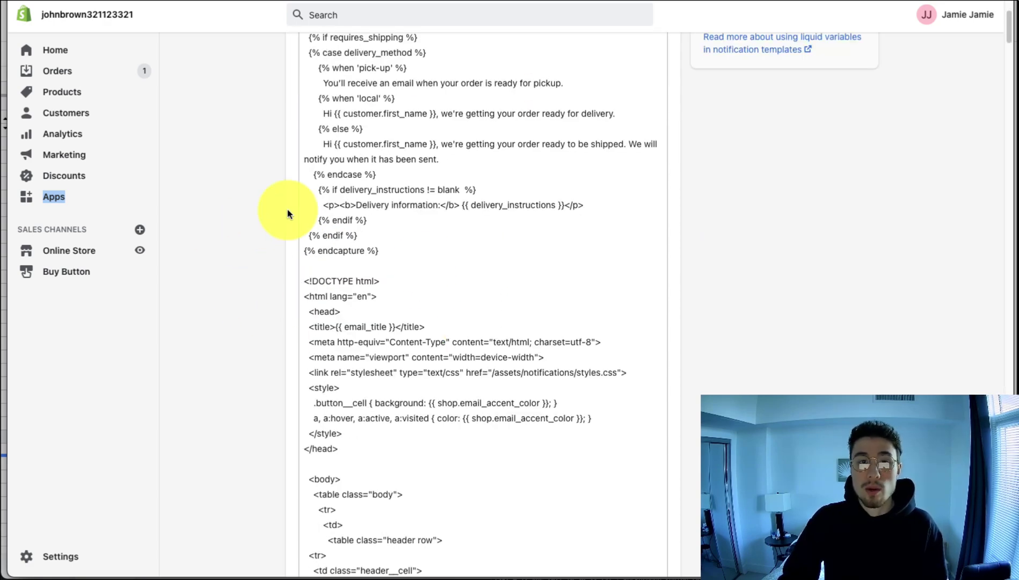
scroll(432, 247, down, 2)
scroll(433, 255, up, 6)
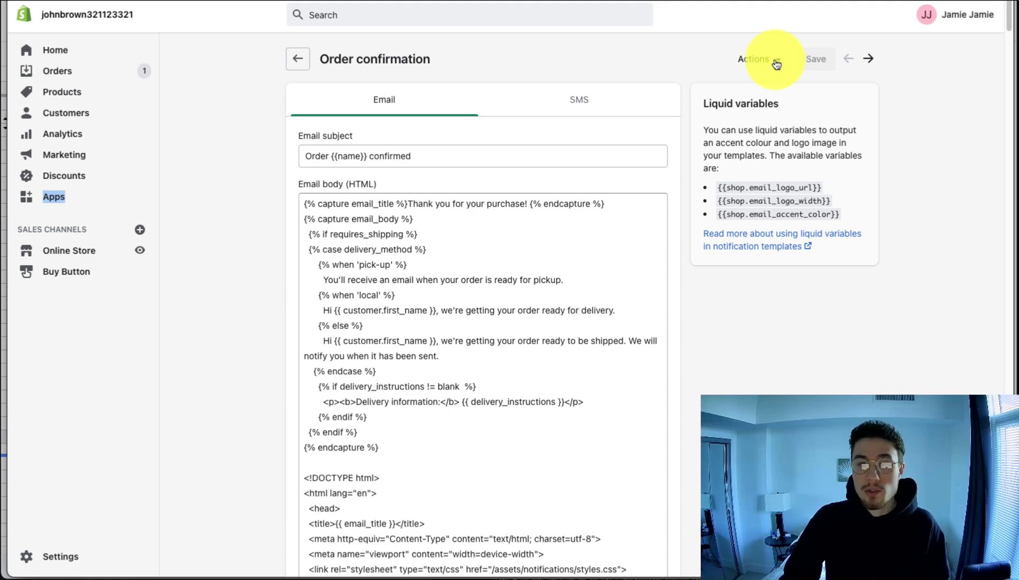
Preview the default order confirmation email, including the $55.00 CAD sample order summary.
click(776, 64)
click(730, 117)
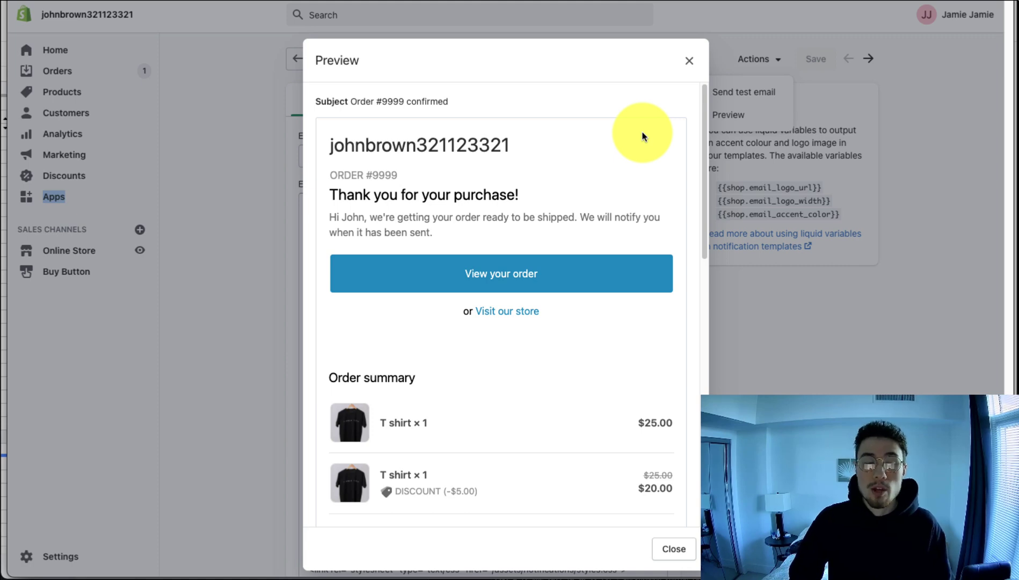
scroll(641, 140, down, 15)
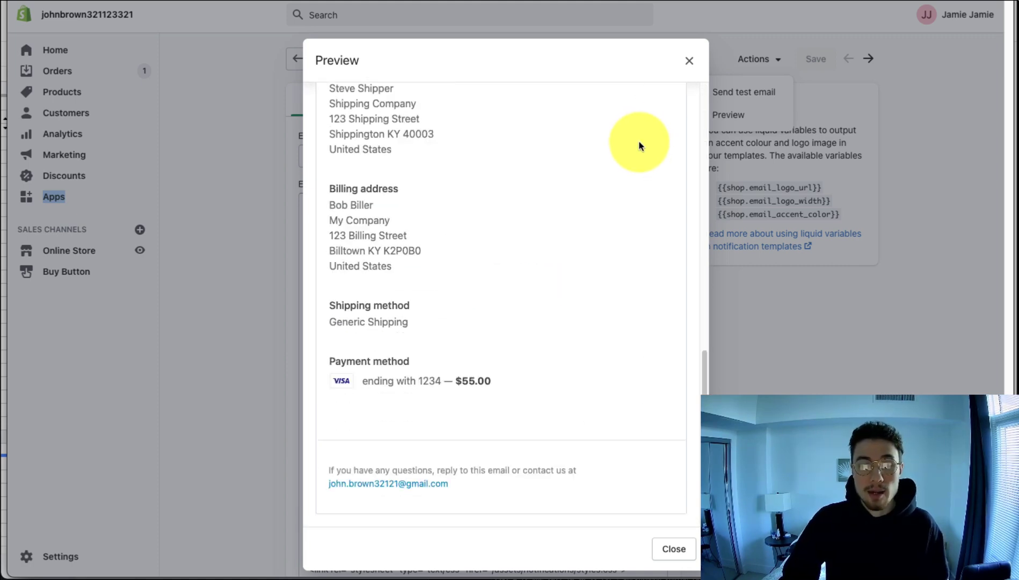
scroll(640, 144, up, 15)
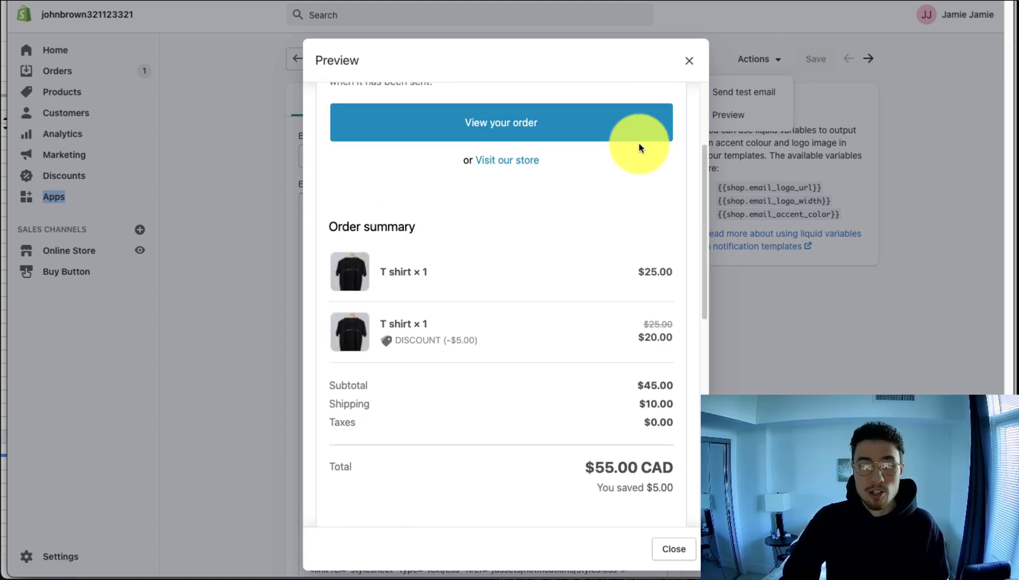
Close the preview and locate the button accent colour code in the template HTML.
key(Escape)
drag(323, 280, 532, 279)
scroll(531, 286, down, 4)
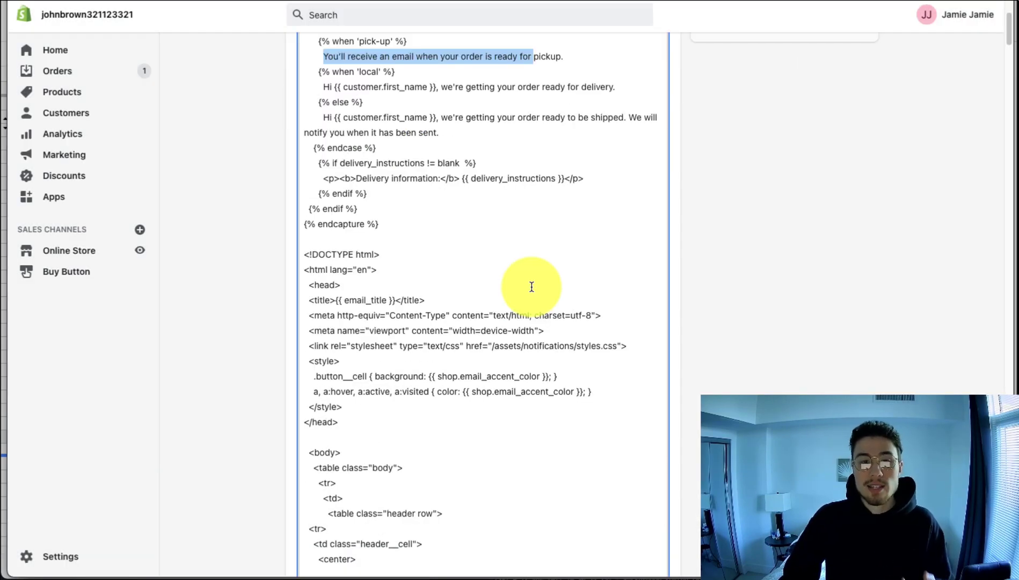
scroll(531, 286, down, 4)
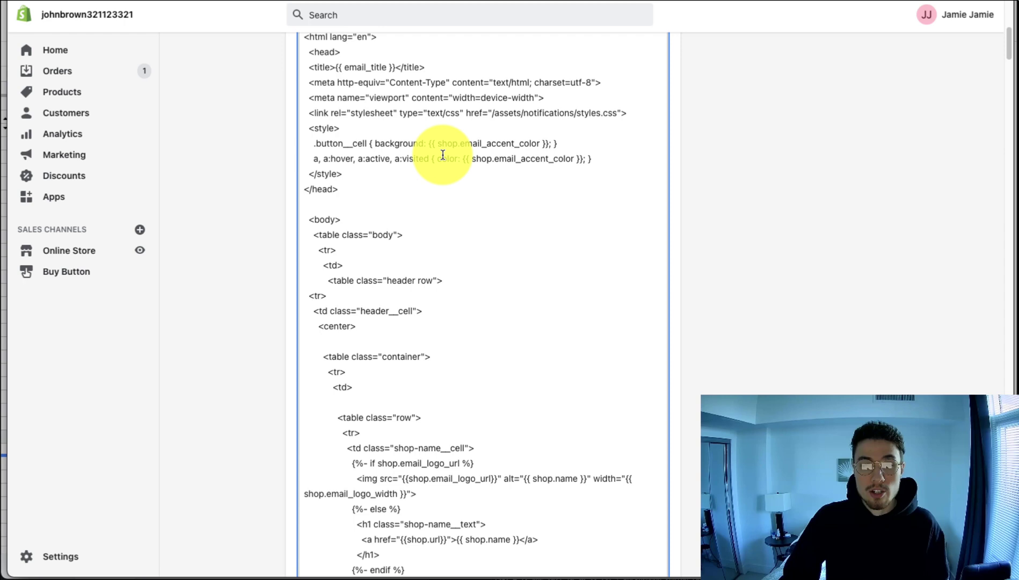
drag(403, 143, 501, 139)
click(491, 142)
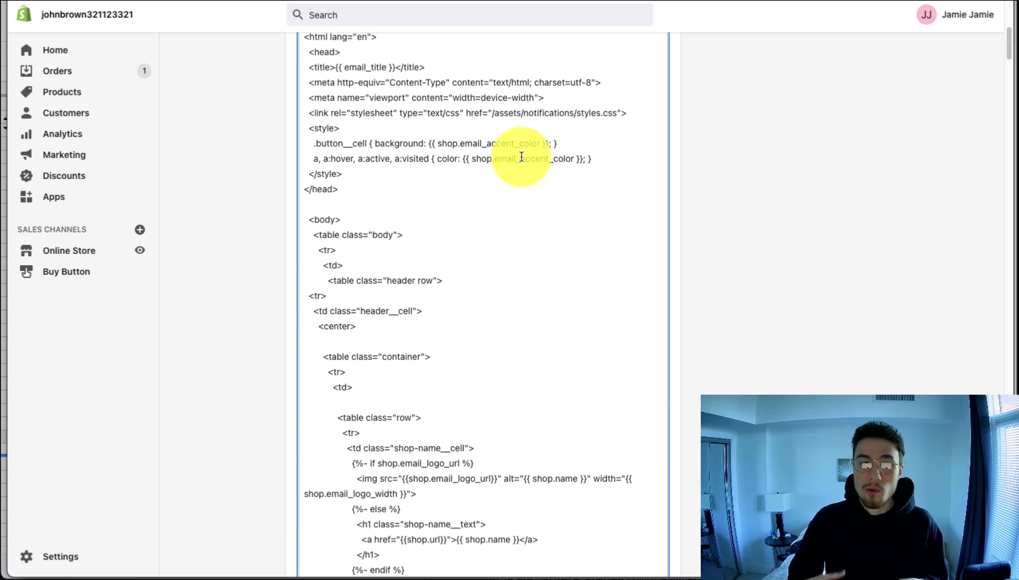
Scroll through the rest of the order confirmation template's HTML.
scroll(522, 159, down, 8)
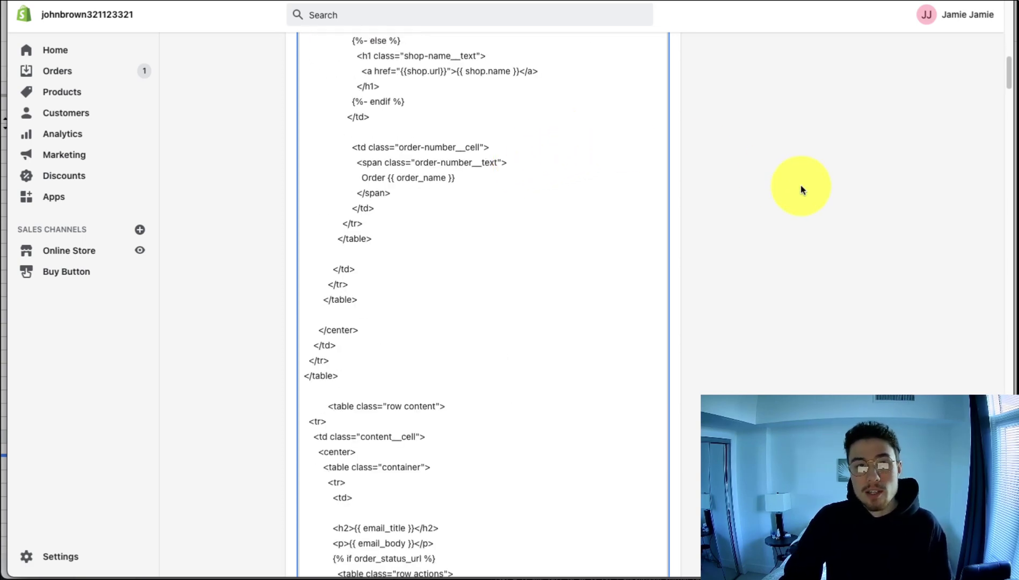
scroll(602, 197, down, 2)
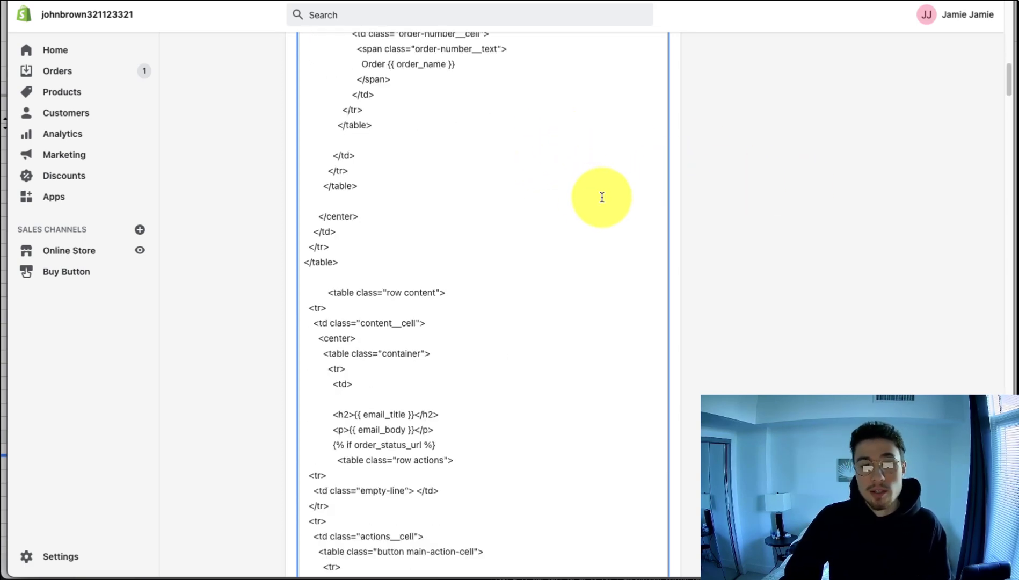
scroll(602, 197, down, 3)
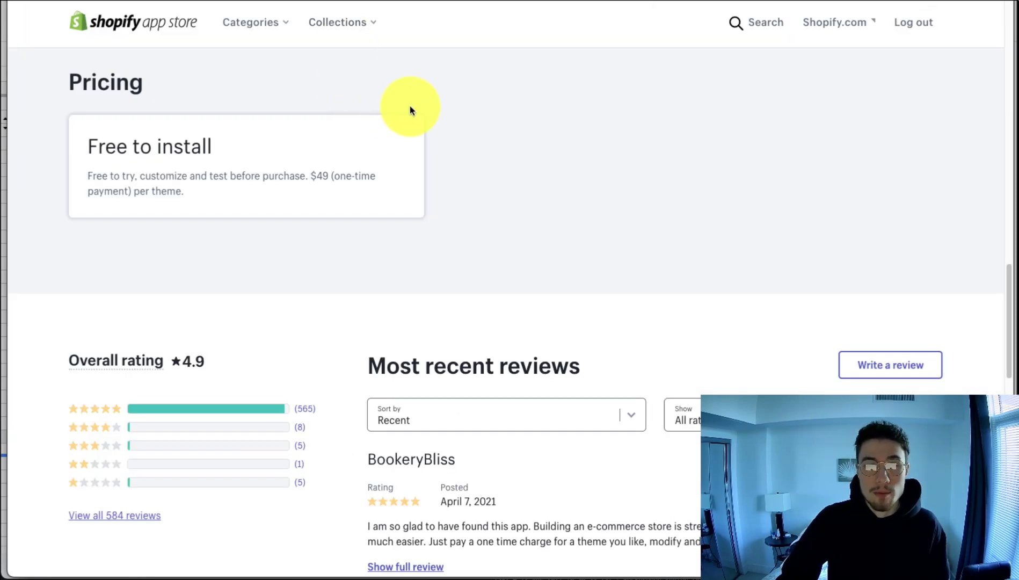
scroll(447, 110, up, 15)
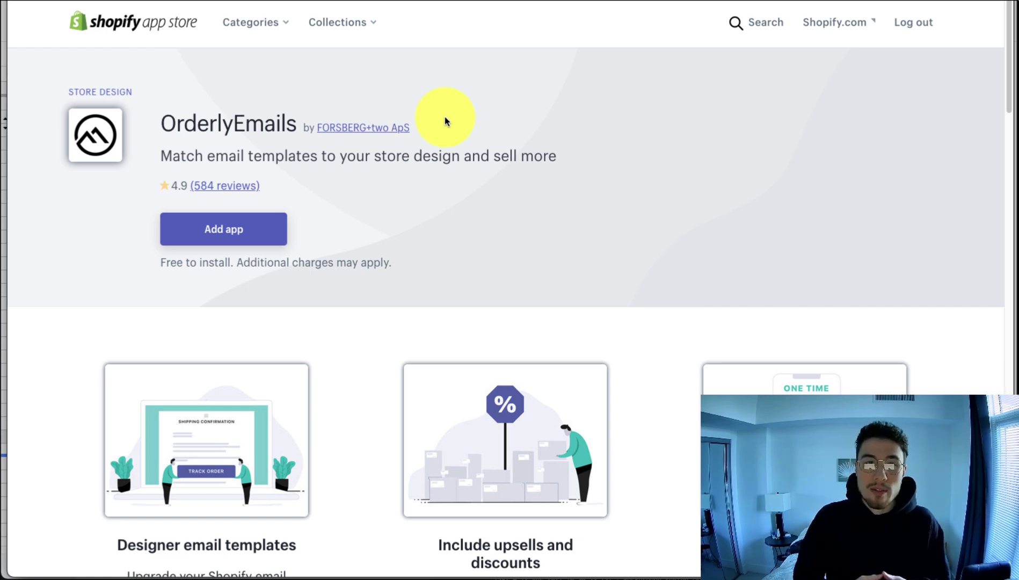
Browse the OrderlyEmails example screenshots, through the shipping confirmation and recommended products emails.
scroll(427, 77, down, 5)
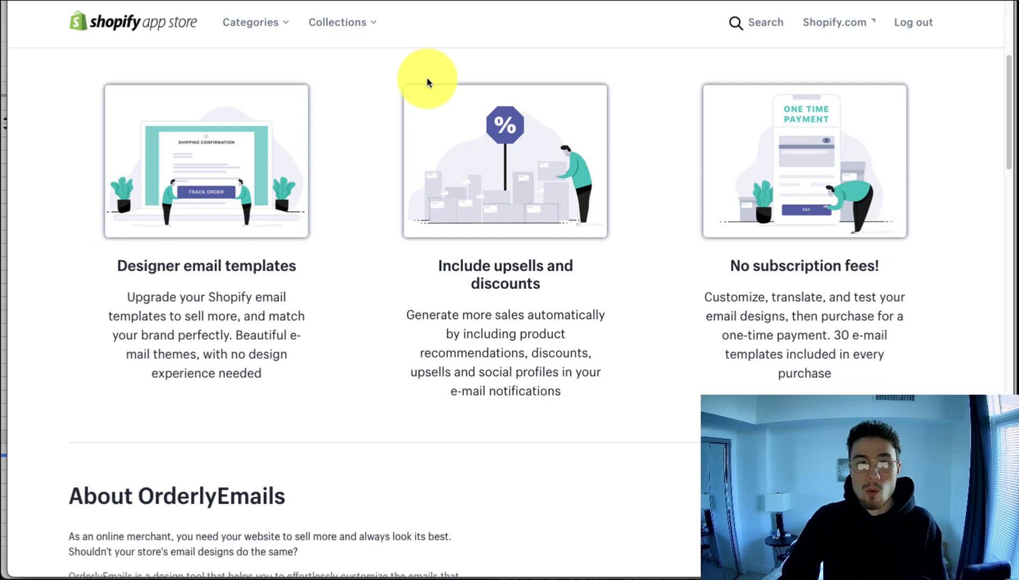
scroll(427, 81, down, 8)
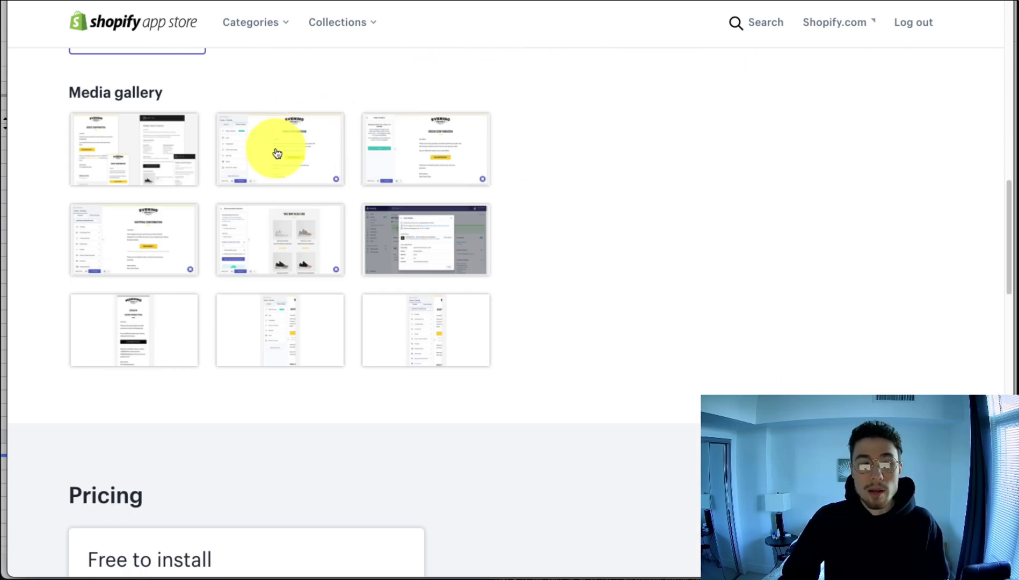
click(157, 164)
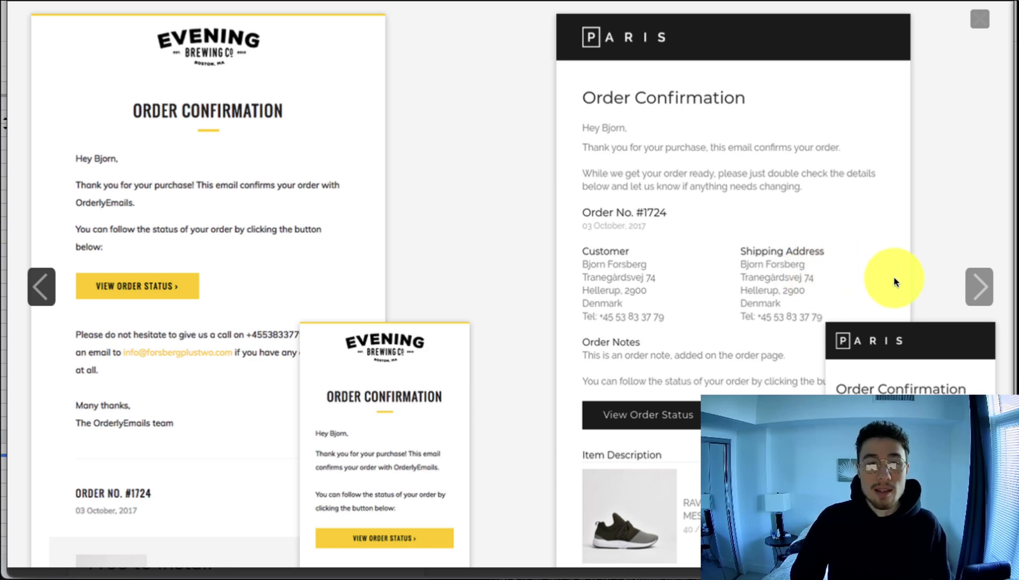
click(980, 288)
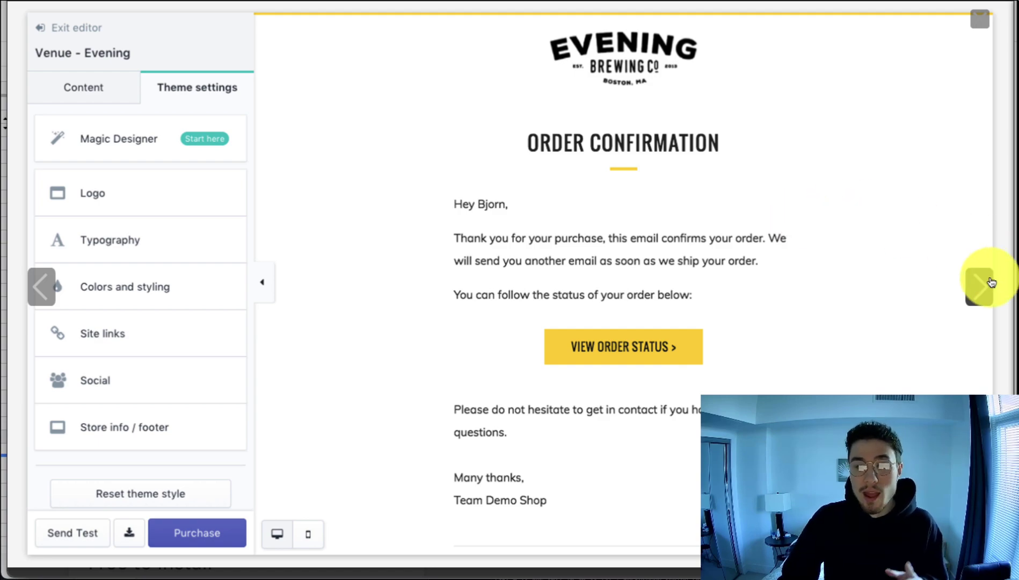
click(991, 283)
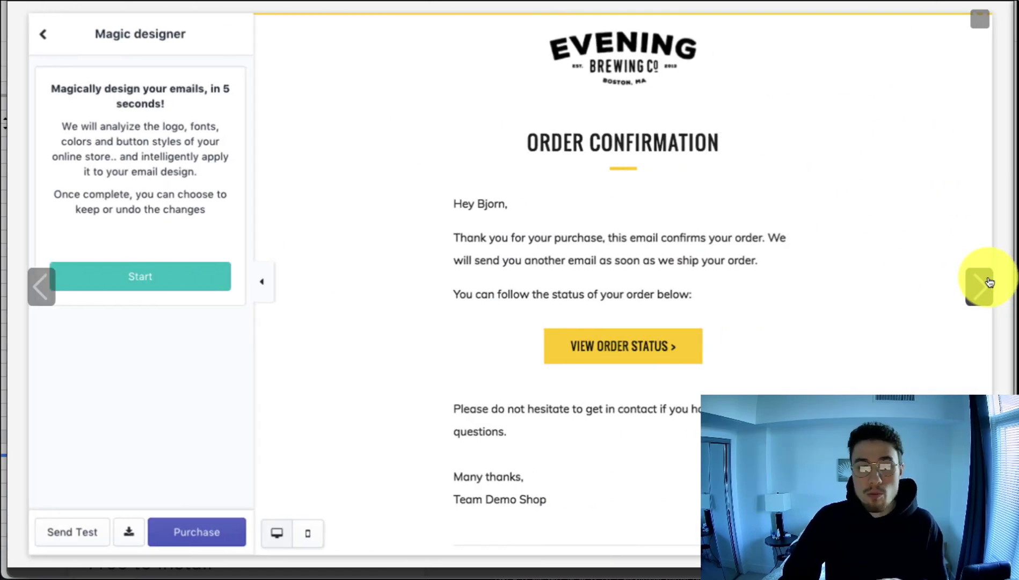
click(989, 282)
click(988, 283)
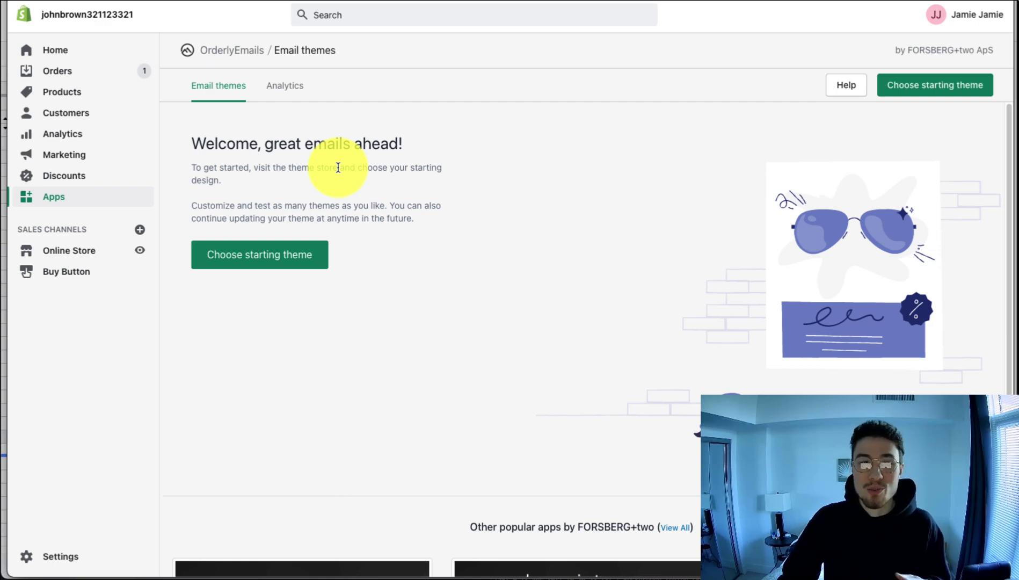
Start a new OrderlyEmails theme from the New York – Dark template.
scroll(368, 250, down, 1)
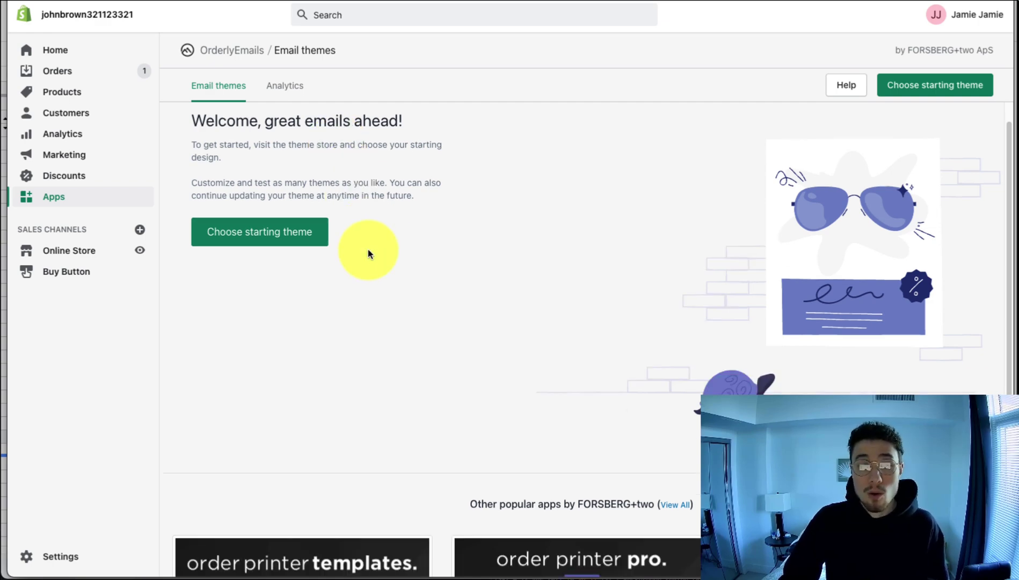
click(296, 237)
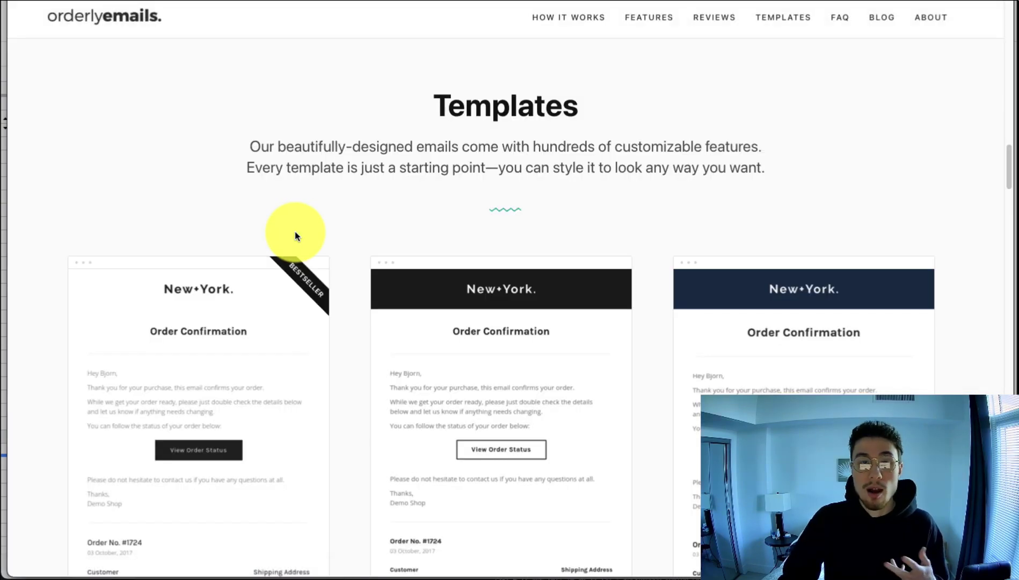
scroll(301, 237, down, 3)
scroll(305, 237, down, 2)
scroll(308, 242, down, 15)
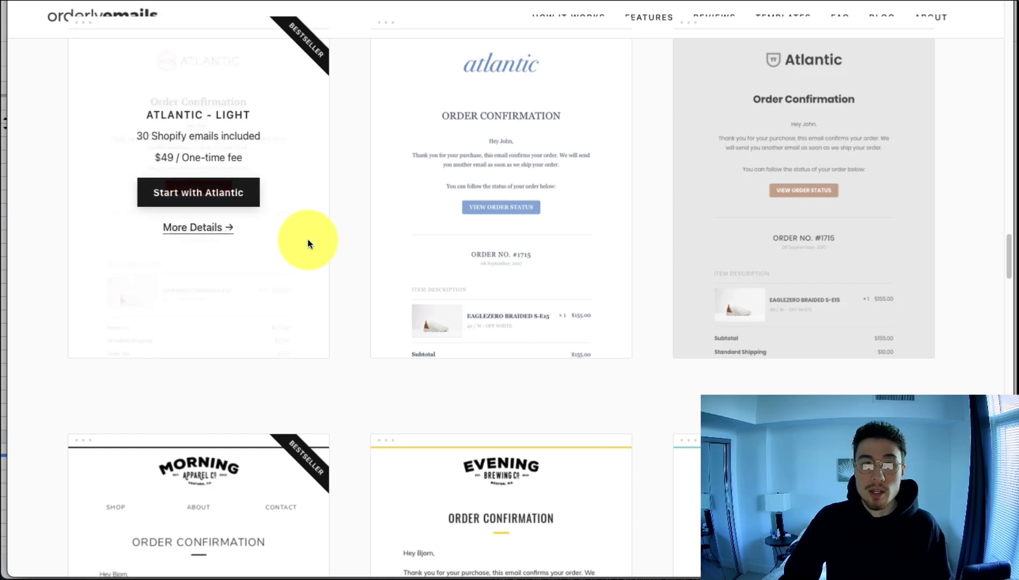
scroll(308, 244, down, 15)
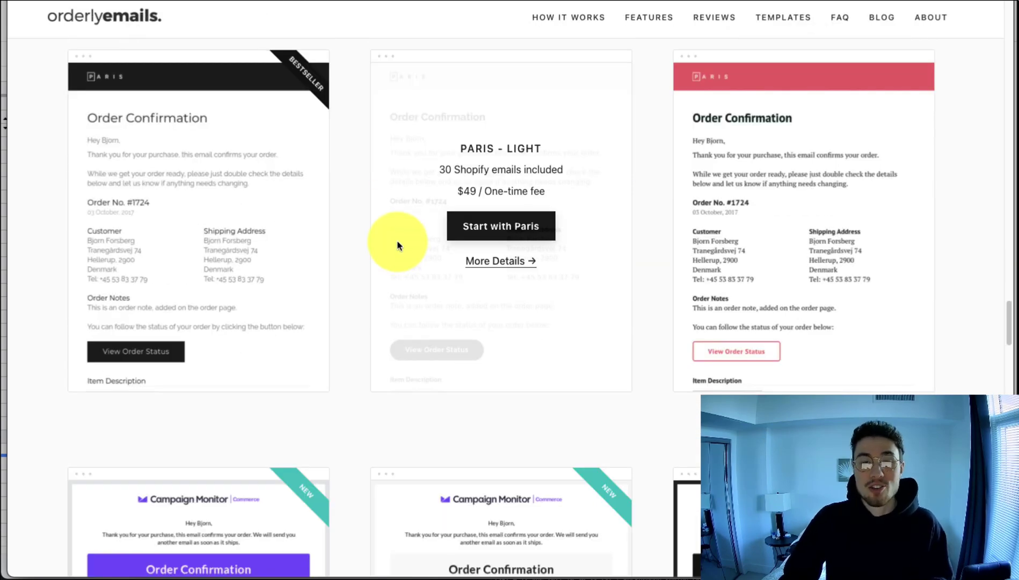
scroll(398, 246, down, 15)
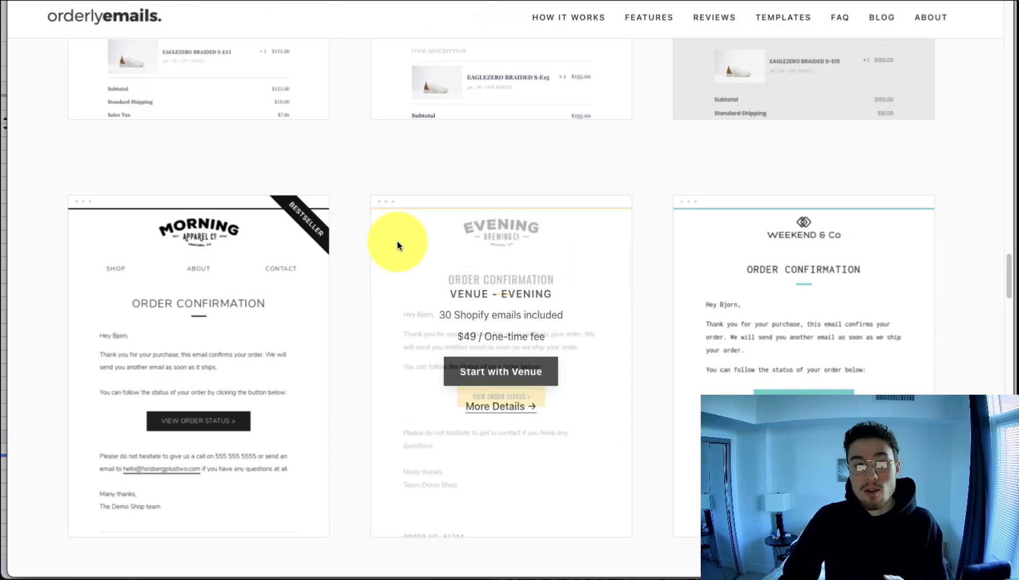
scroll(398, 245, up, 15)
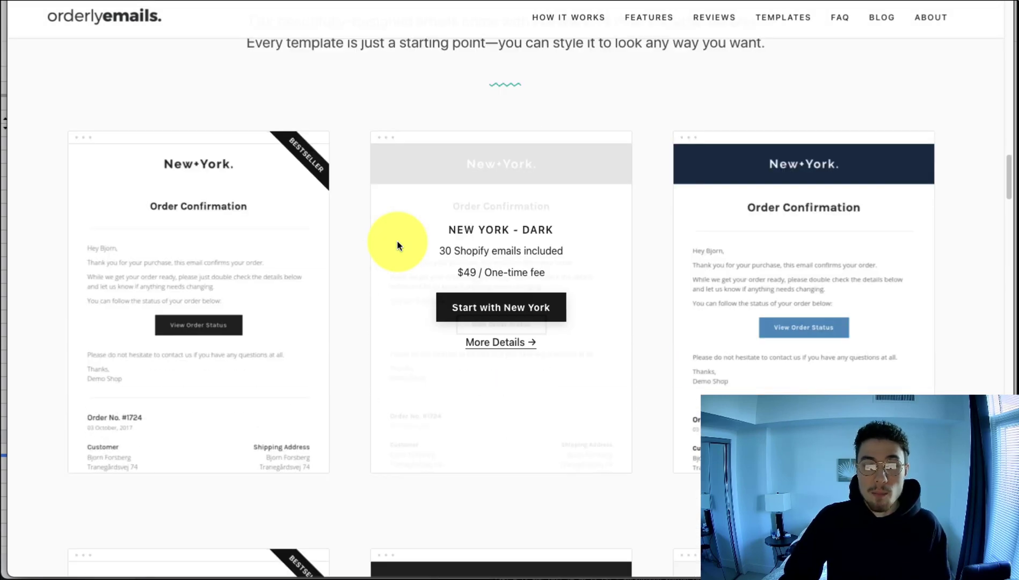
click(507, 303)
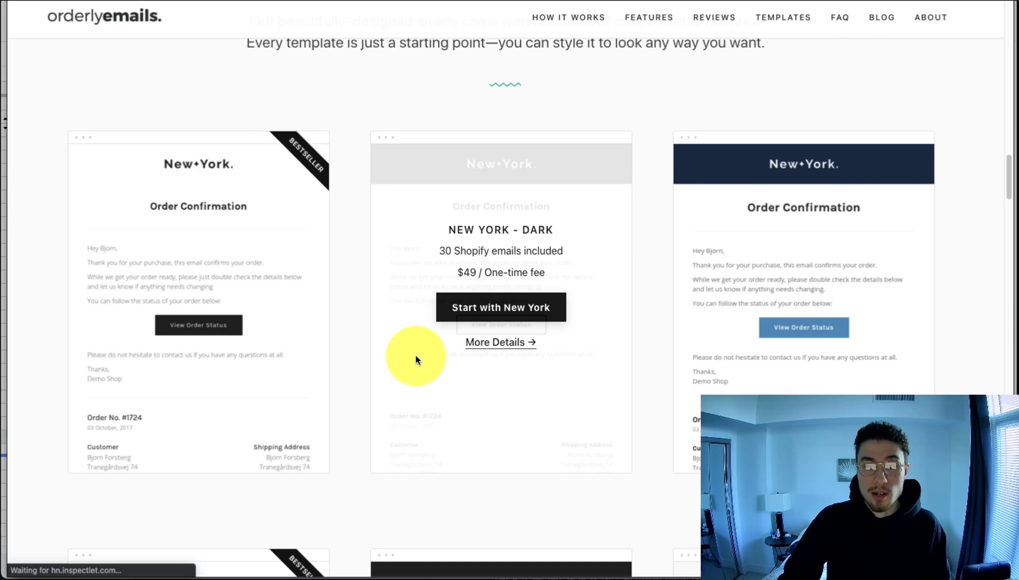
click(478, 316)
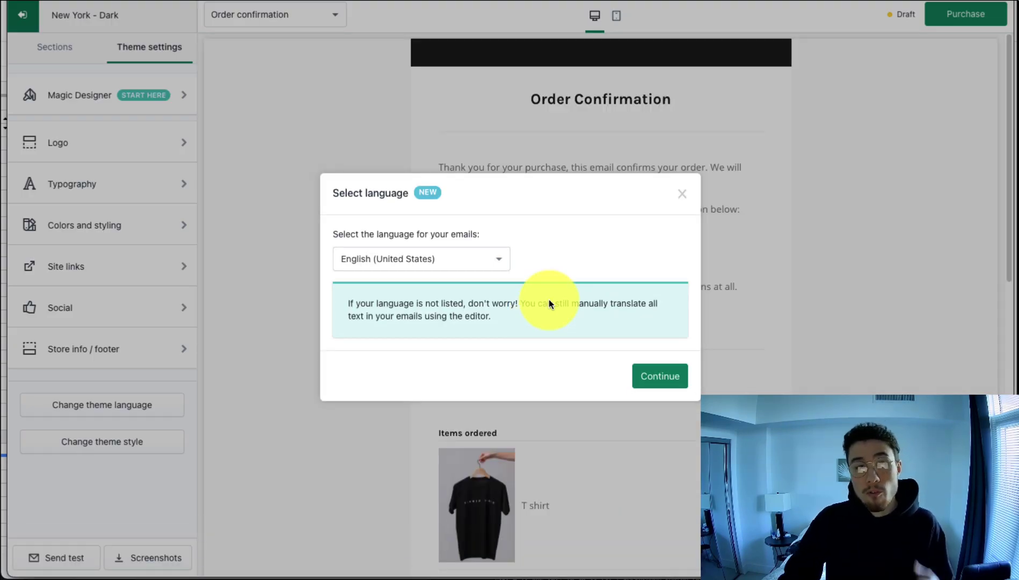
Confirm English (United States), review the template list keeping Order confirmation, and open Magic Designer.
click(664, 376)
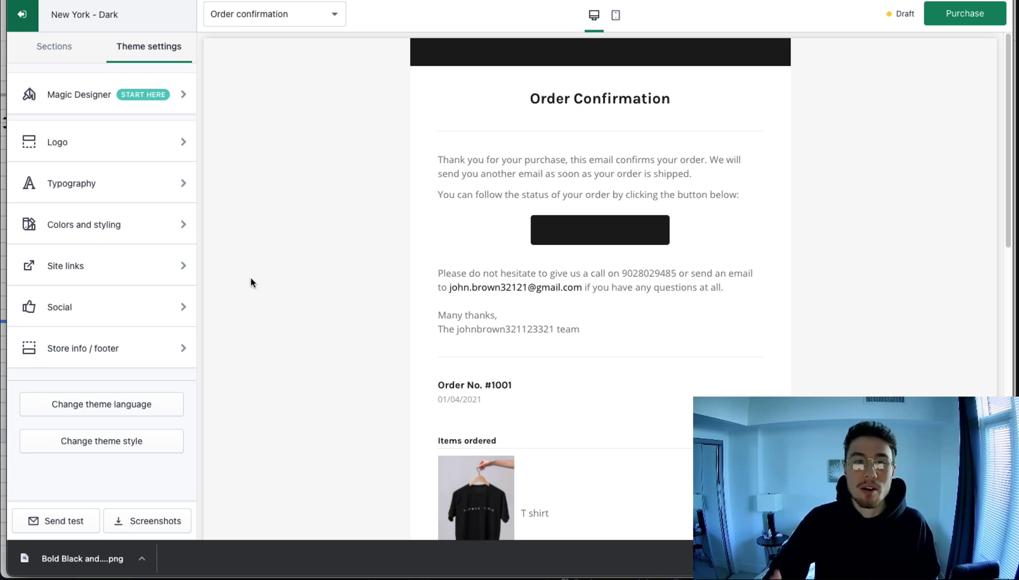
click(271, 14)
scroll(317, 124, down, 10)
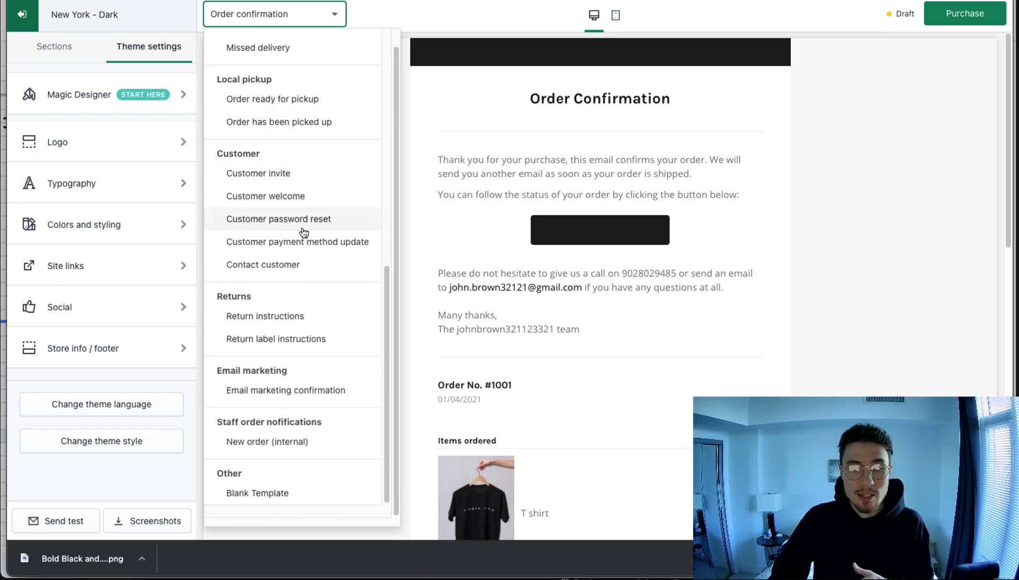
scroll(308, 269, up, 6)
scroll(307, 269, up, 4)
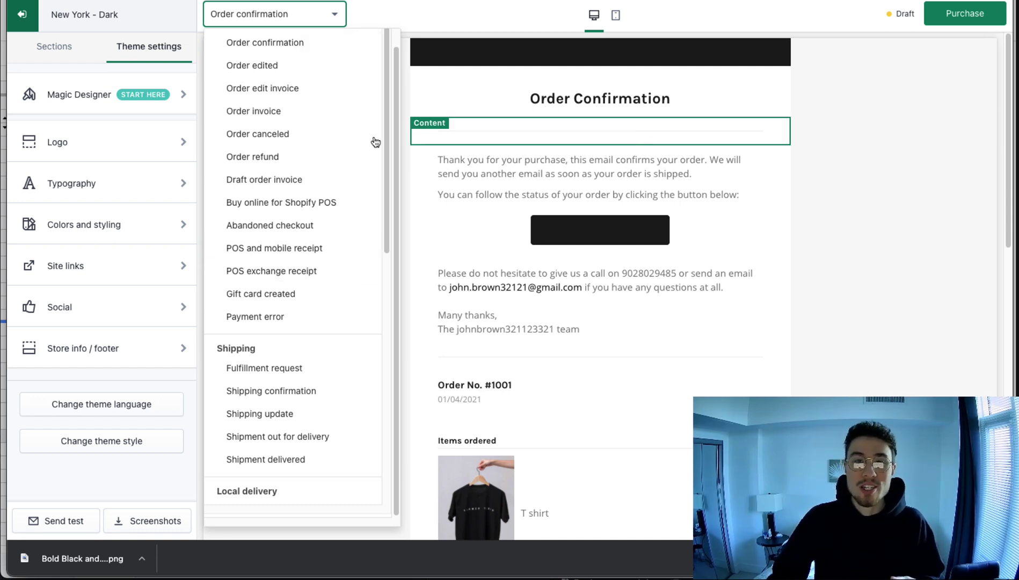
click(296, 20)
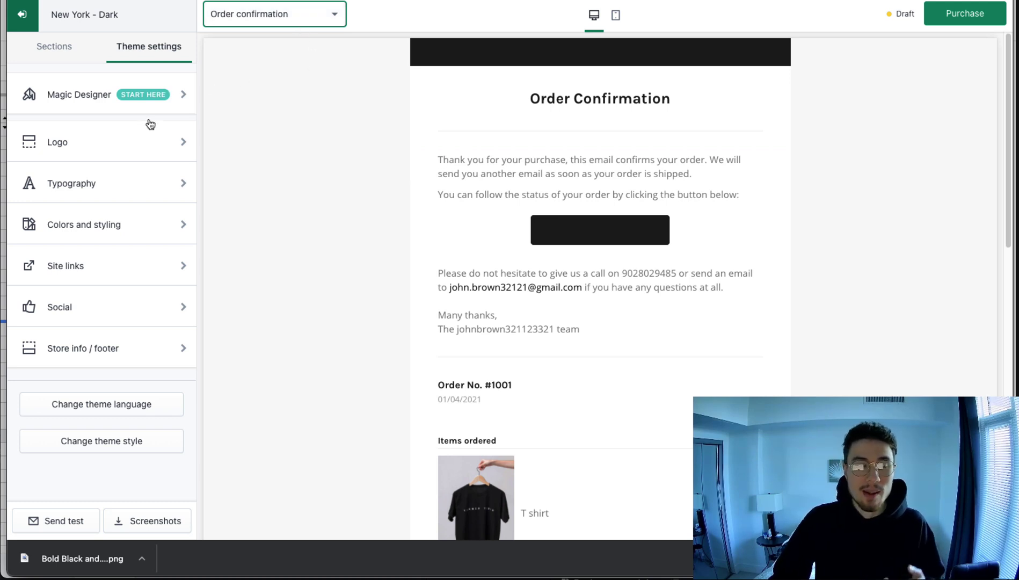
click(146, 100)
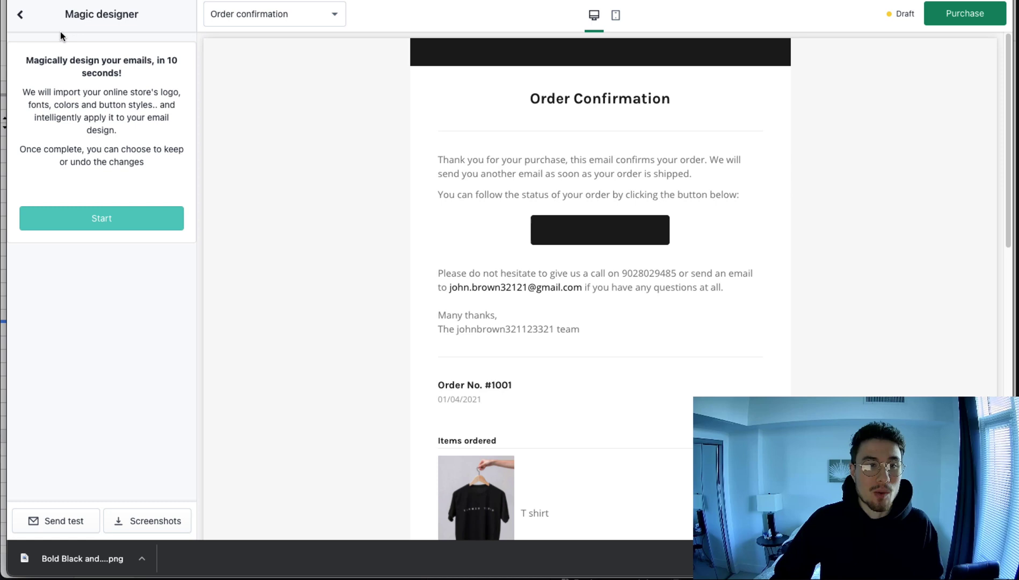
Upload Bold Black and Yellow Logo.png as the email header logo.
click(20, 14)
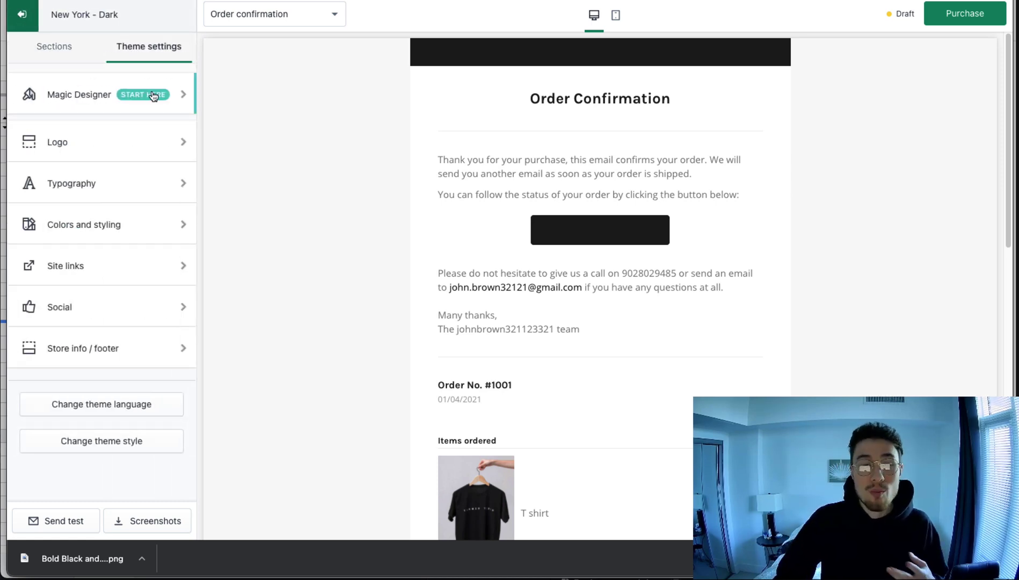
click(154, 145)
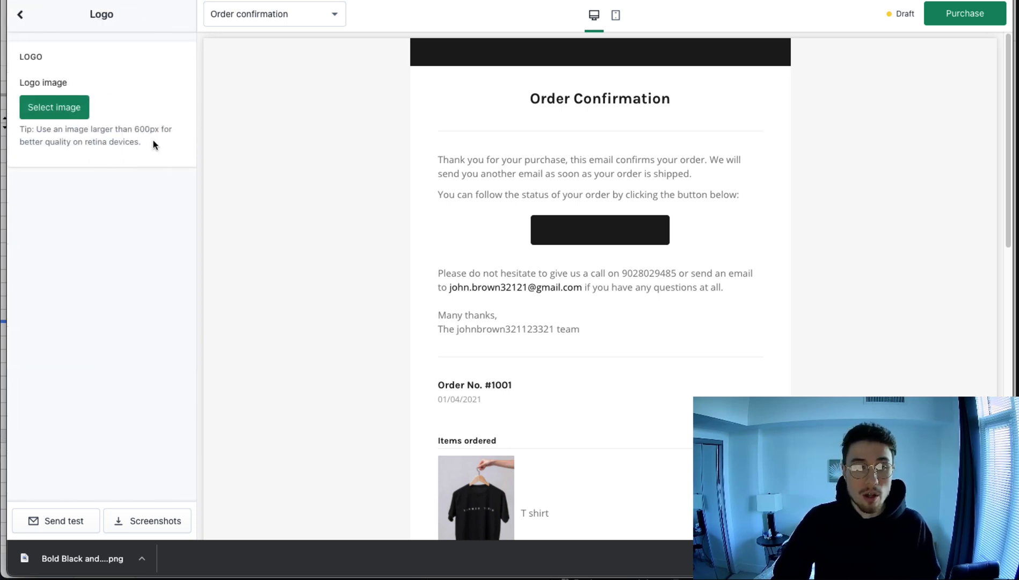
click(71, 104)
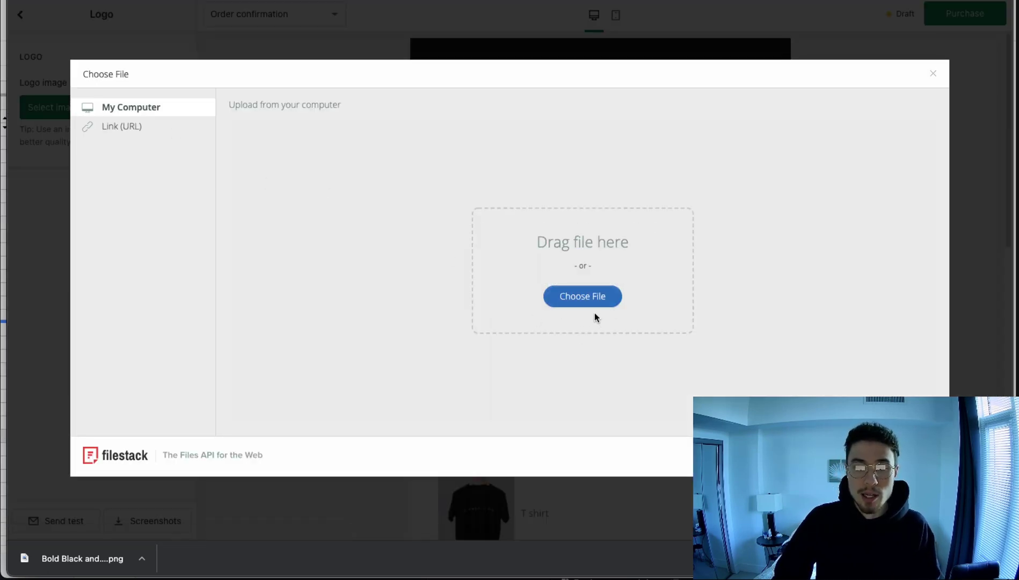
click(592, 306)
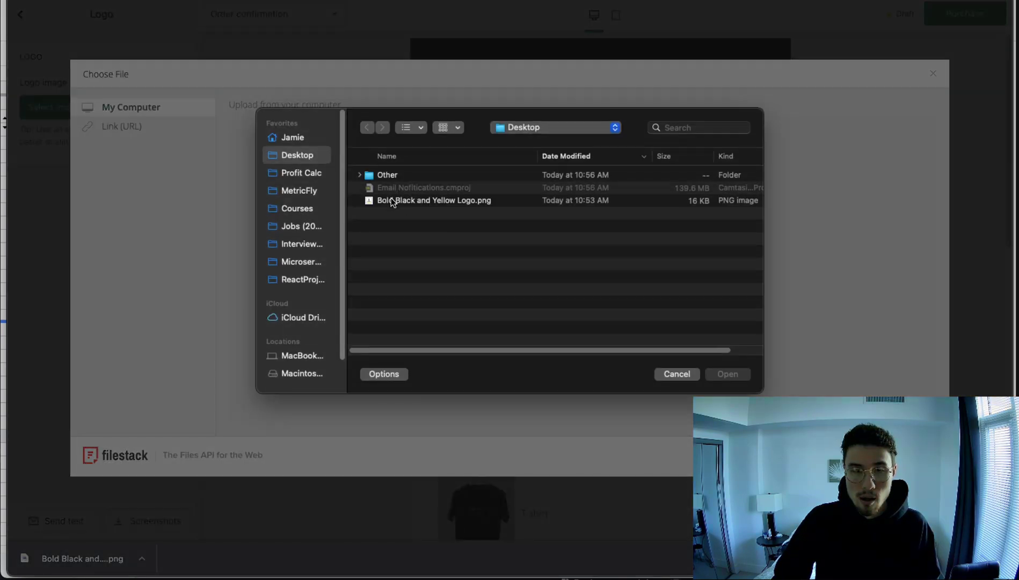
click(391, 196)
click(716, 373)
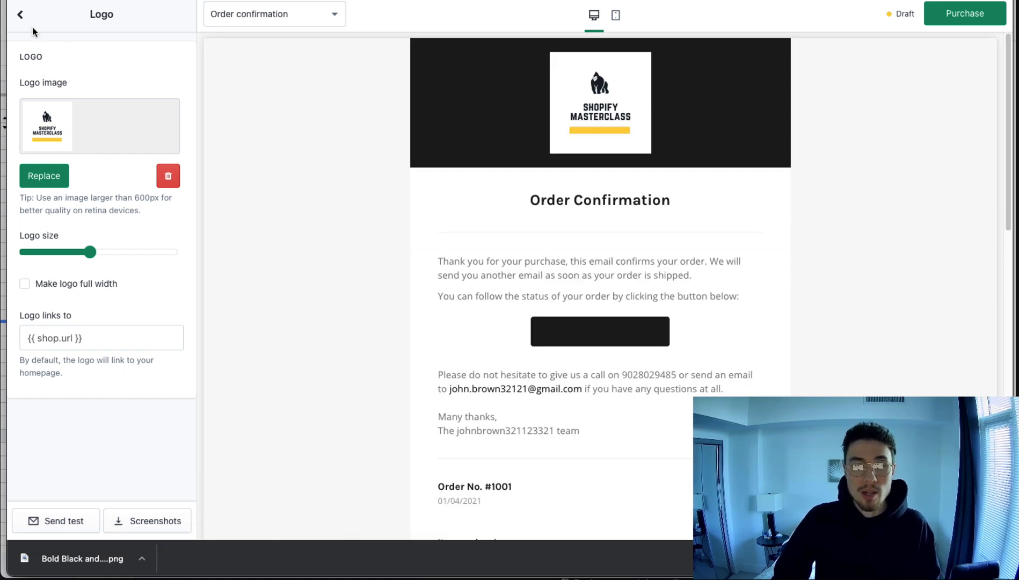
Shrink the header logo to about 38%, leaving its {{ shop.url }} link unchanged.
mouse_move(97, 254)
drag(80, 249, 69, 251)
click(143, 349)
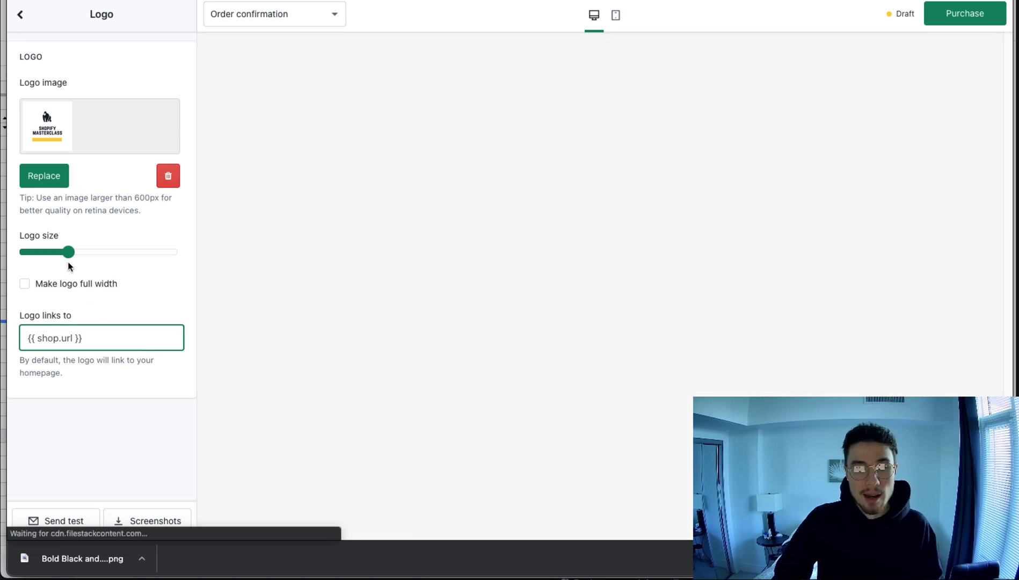
drag(29, 342, 96, 334)
click(237, 301)
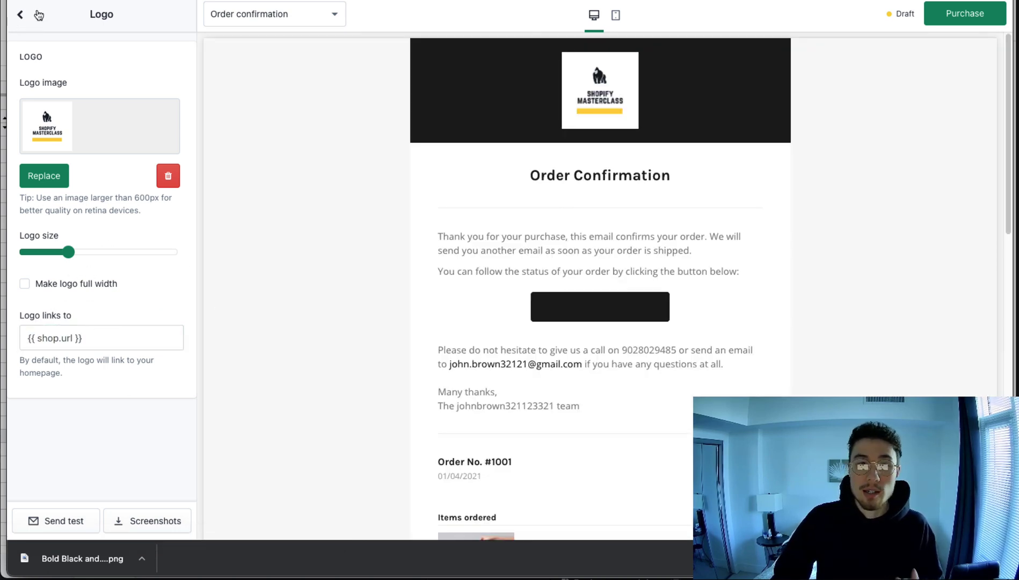
click(20, 14)
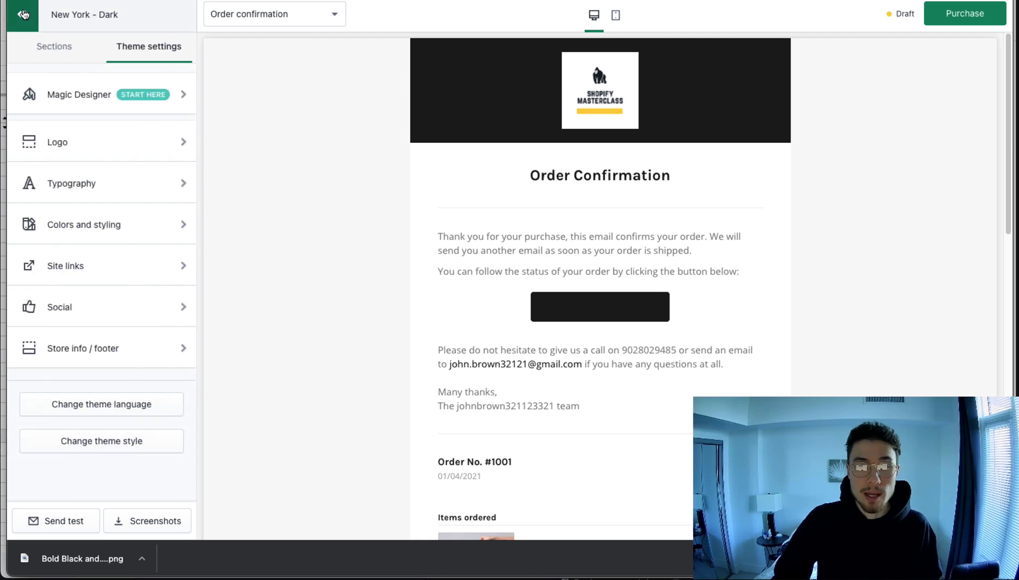
Look through the typography settings without changing them.
click(87, 183)
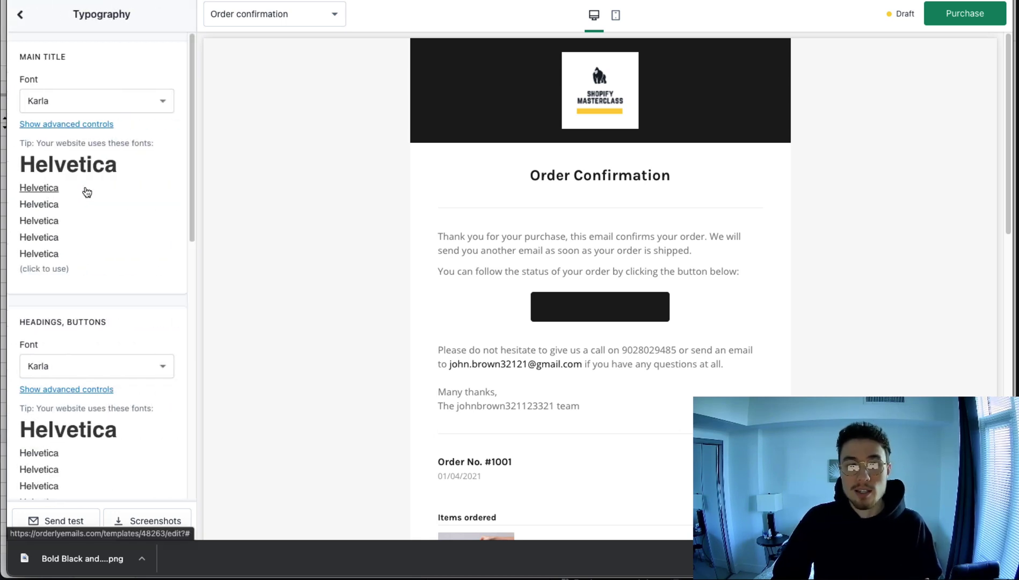
scroll(87, 192, down, 9)
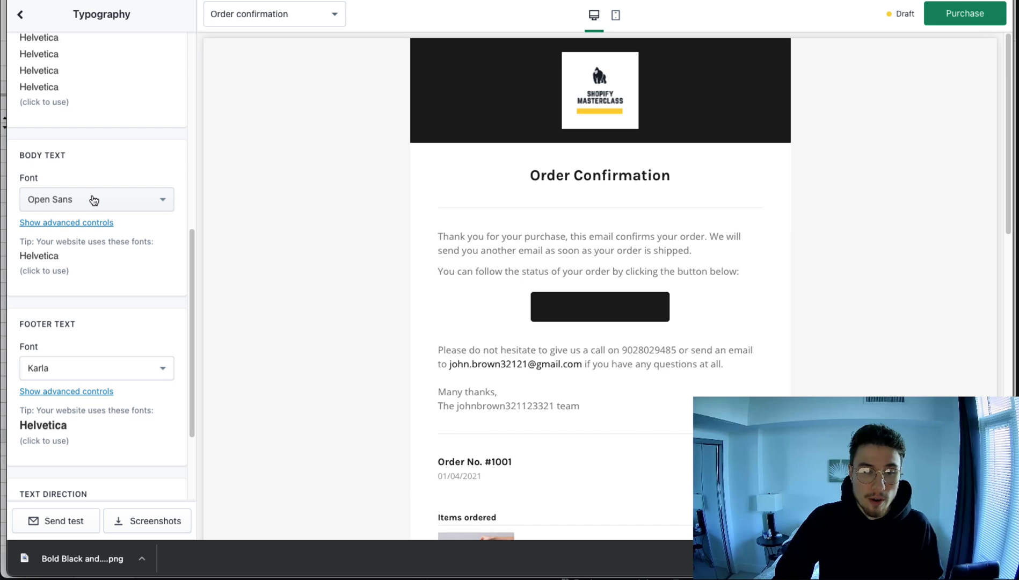
scroll(96, 202, down, 3)
scroll(92, 199, up, 12)
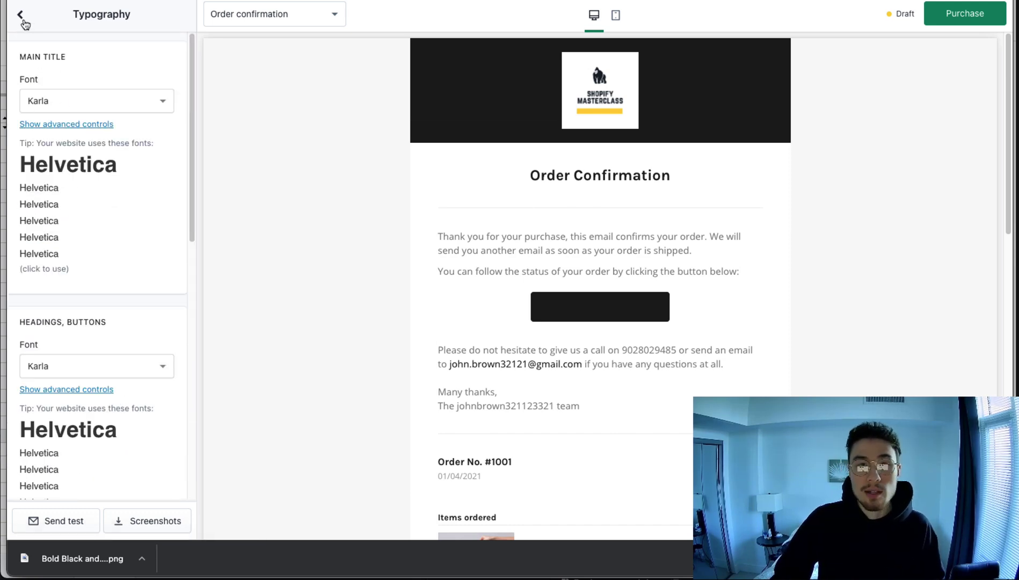
click(22, 16)
Switch the email buttons to the outlined style and check View Order Status in the preview.
click(97, 213)
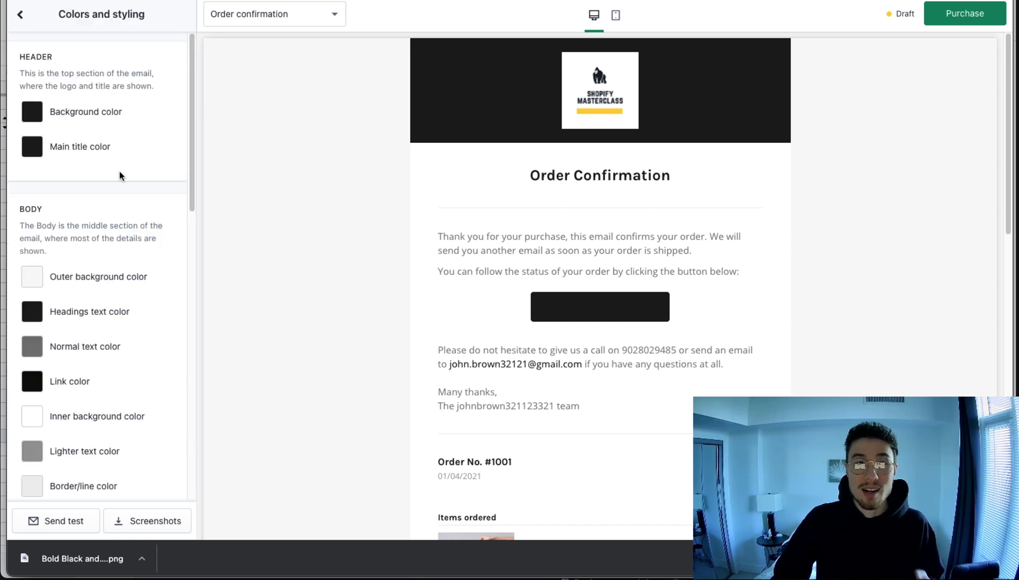
scroll(49, 144, down, 2)
scroll(49, 141, down, 5)
scroll(114, 272, down, 2)
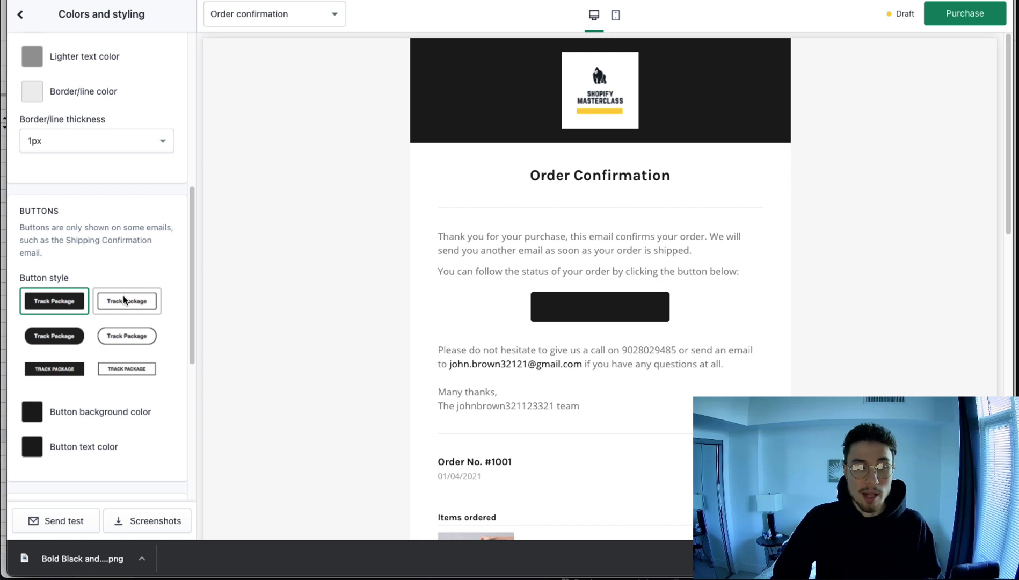
click(122, 297)
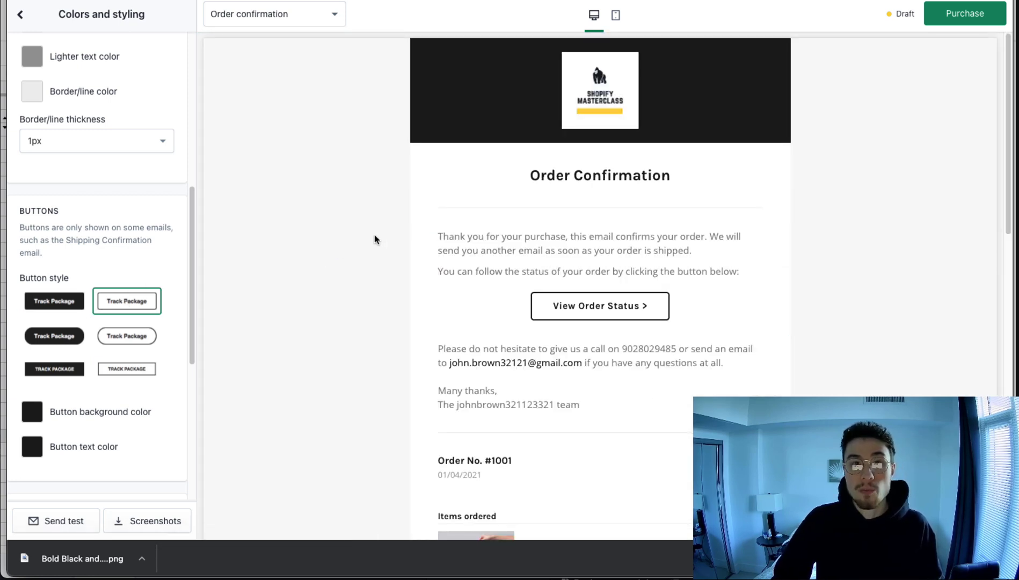
scroll(376, 250, down, 1)
scroll(375, 253, down, 6)
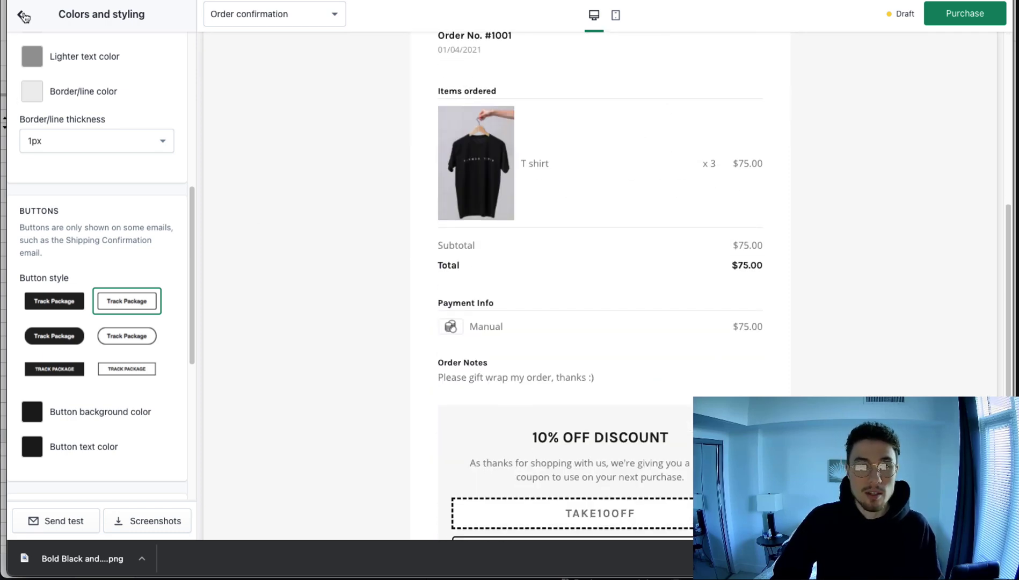
Rename footer site link 1 from Shop to Shop Now.
click(20, 14)
click(161, 262)
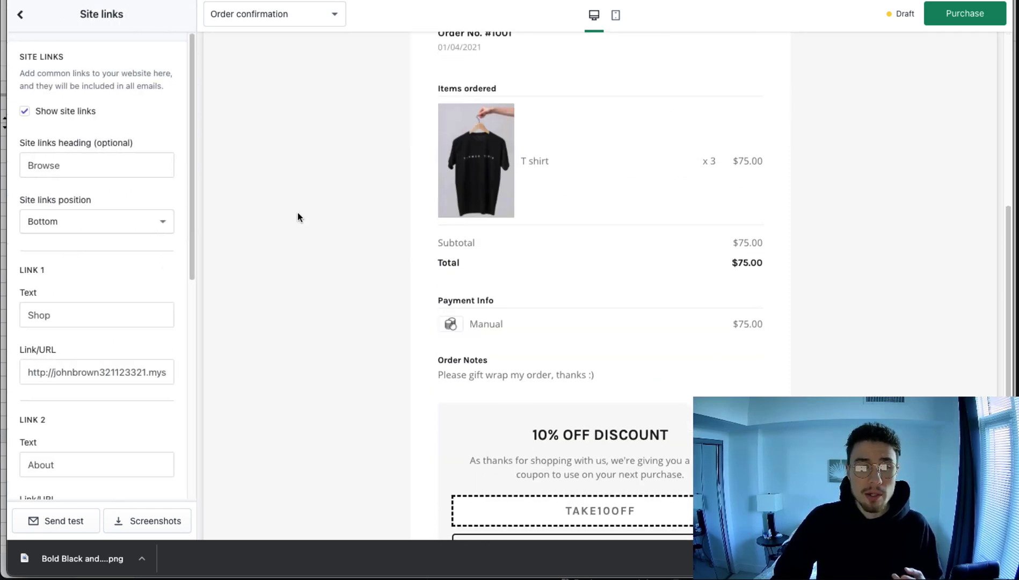
scroll(298, 213, down, 5)
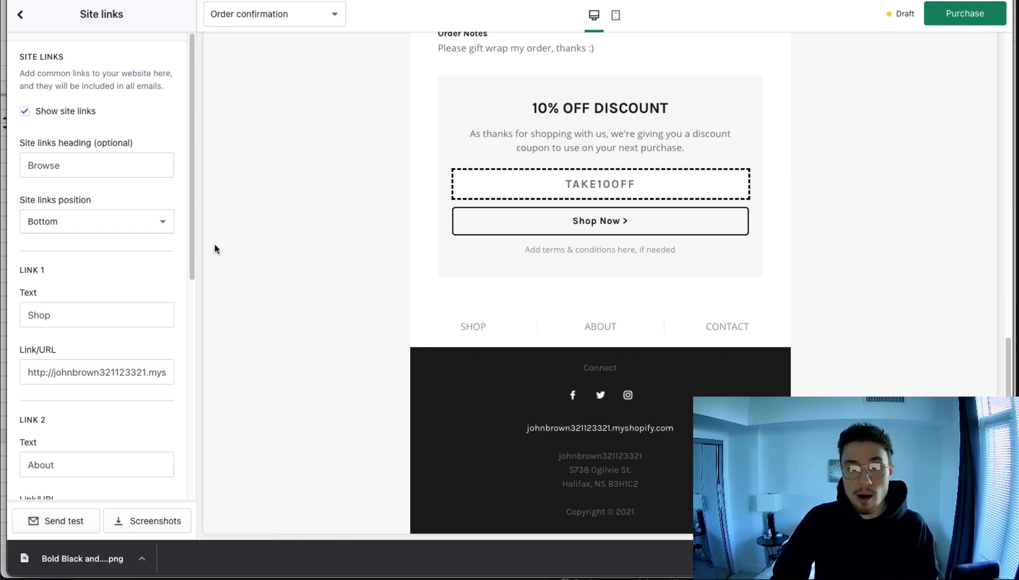
click(86, 318)
text(Now)
click(360, 278)
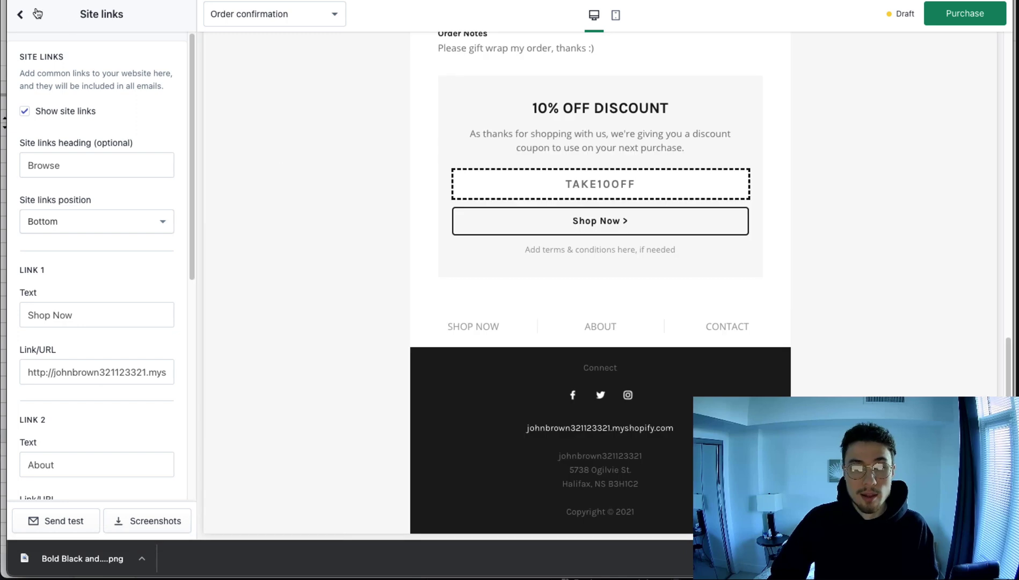
click(33, 14)
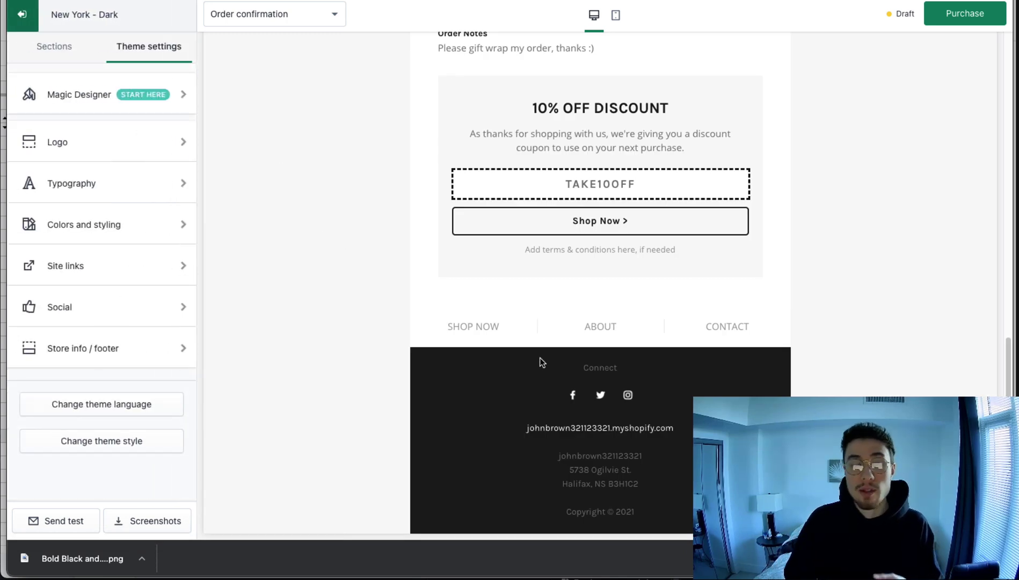
scroll(377, 310, up, 1)
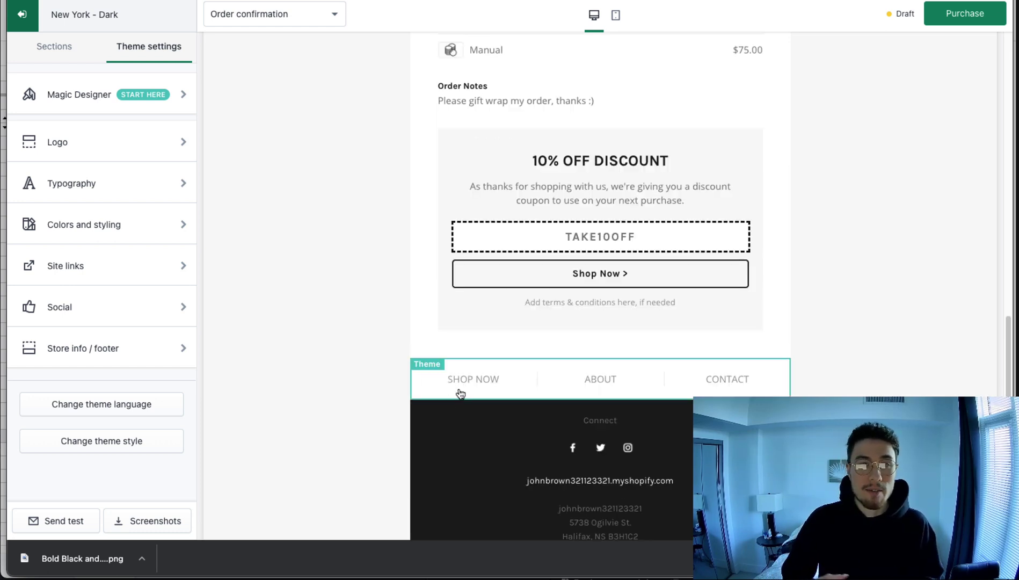
scroll(413, 377, up, 3)
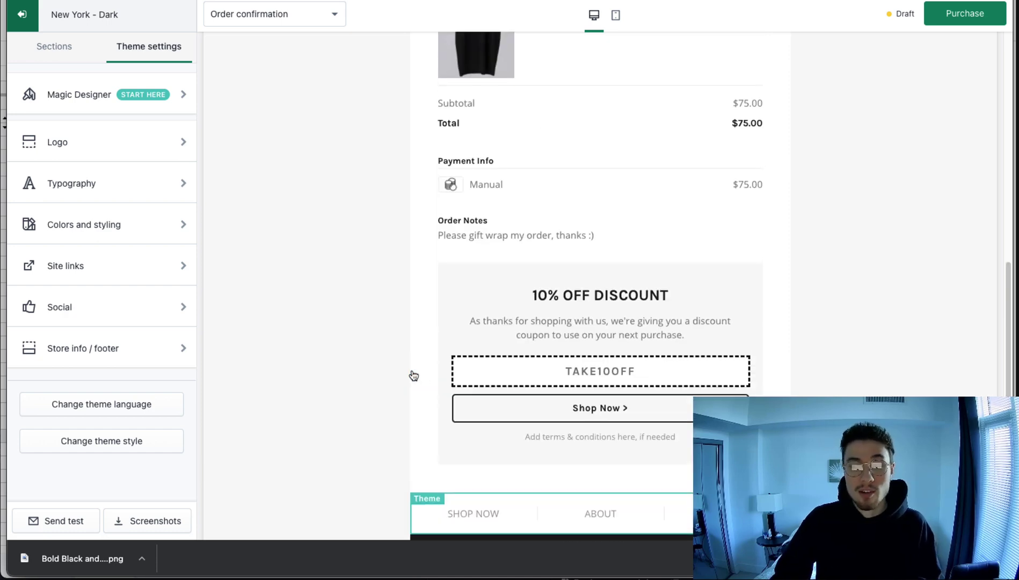
Set the social icons to the plain black style.
click(136, 308)
click(38, 171)
scroll(369, 226, down, 4)
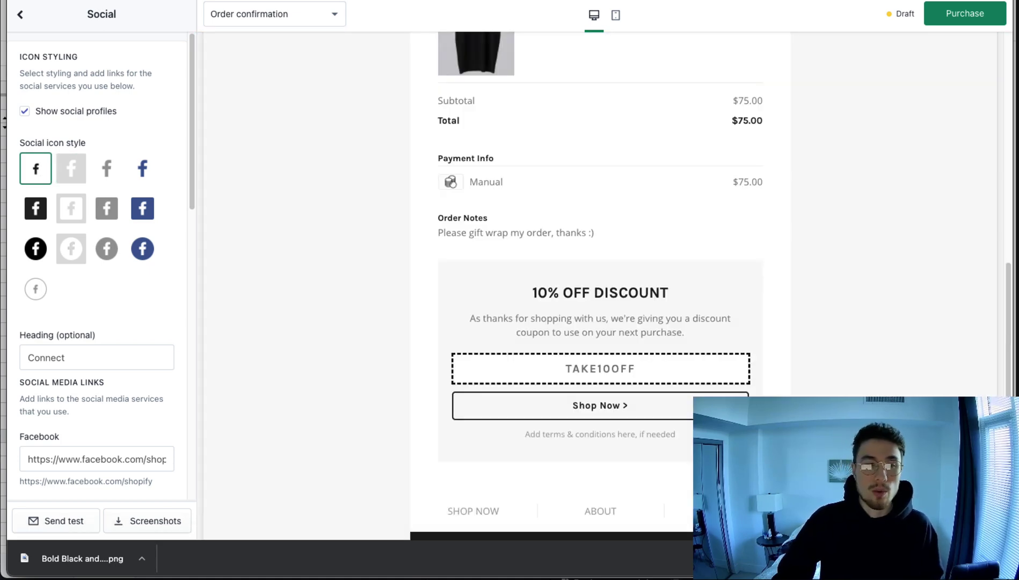
Turn on Use the main logo in the footer under Store info / footer.
click(28, 19)
click(118, 345)
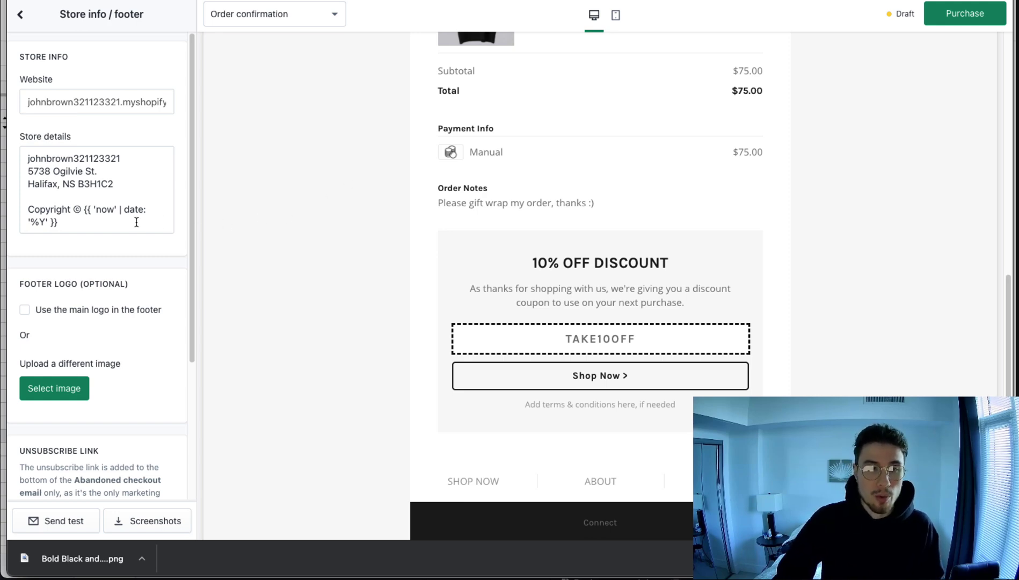
scroll(123, 254, down, 2)
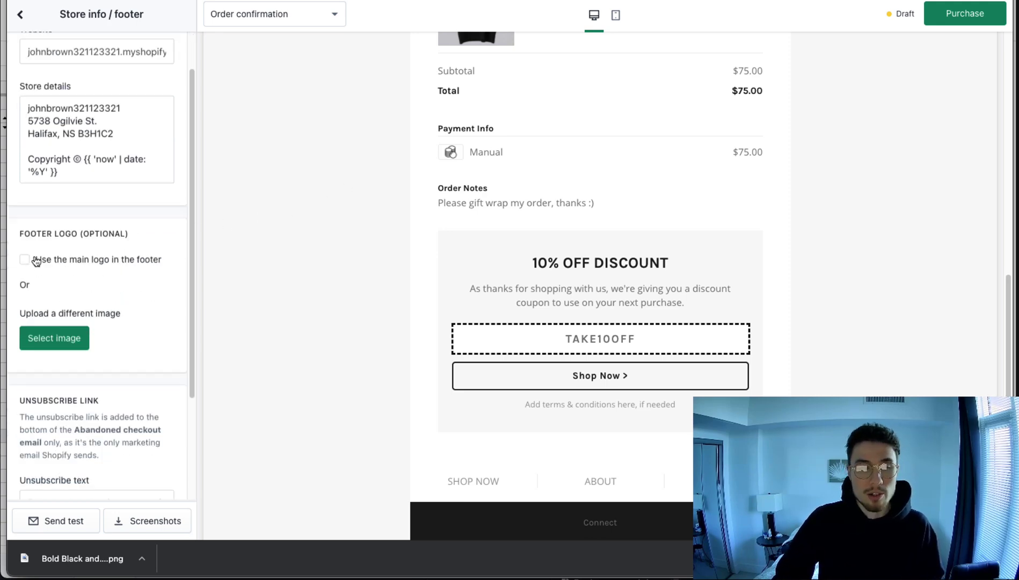
click(25, 260)
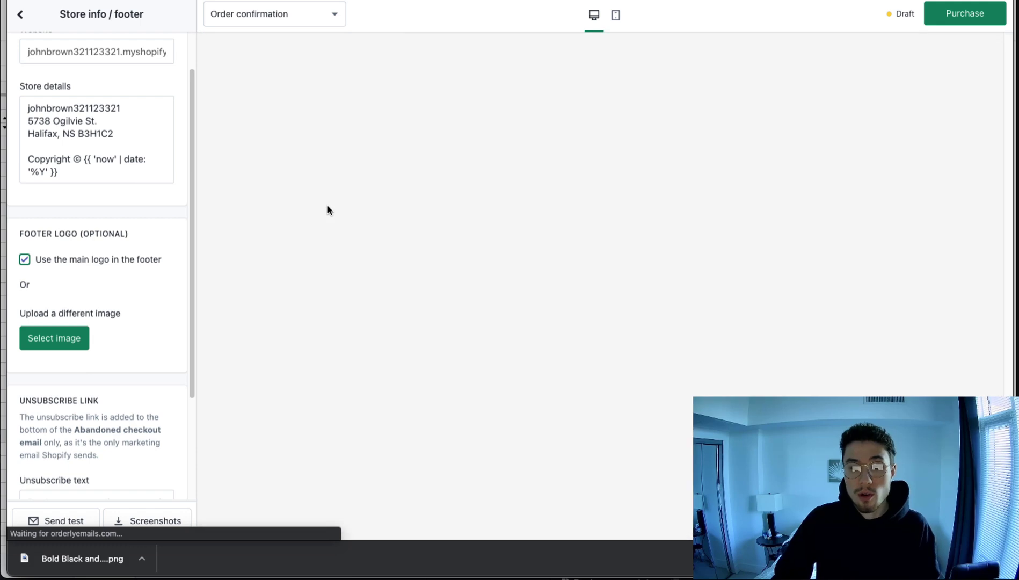
In the email Sections list, drag the Divider down to sit just above Payment information.
click(20, 15)
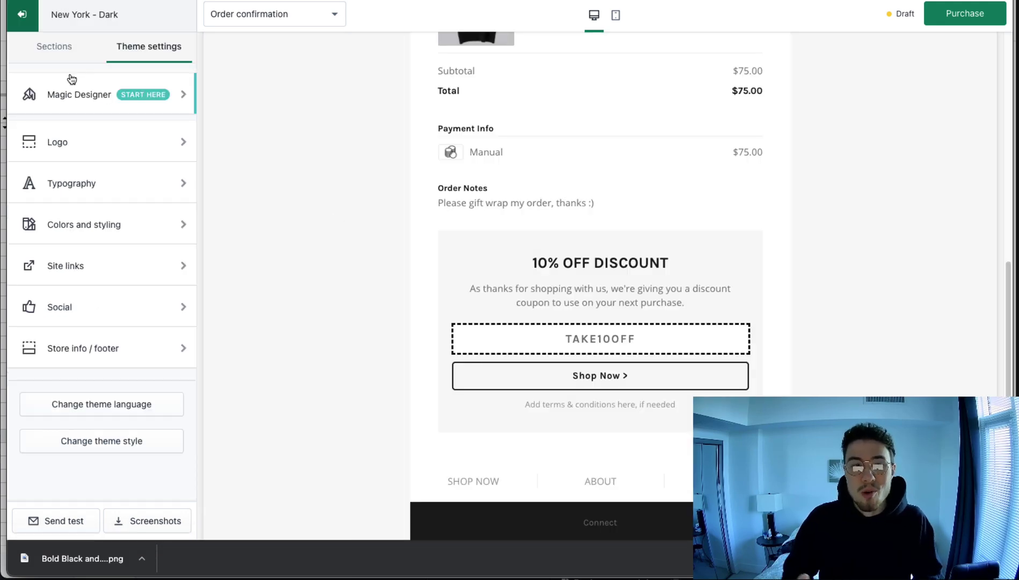
scroll(412, 254, up, 10)
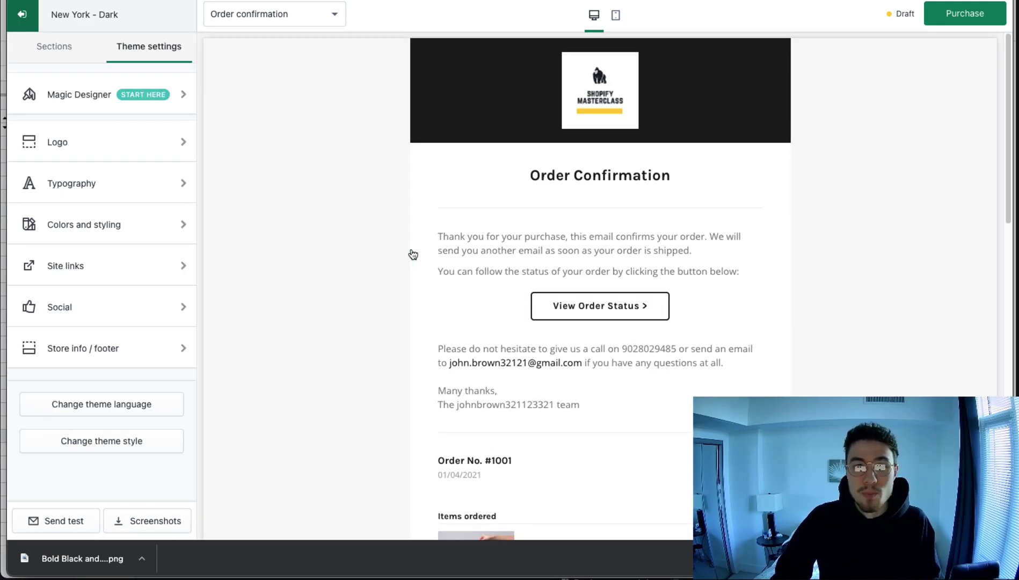
click(64, 52)
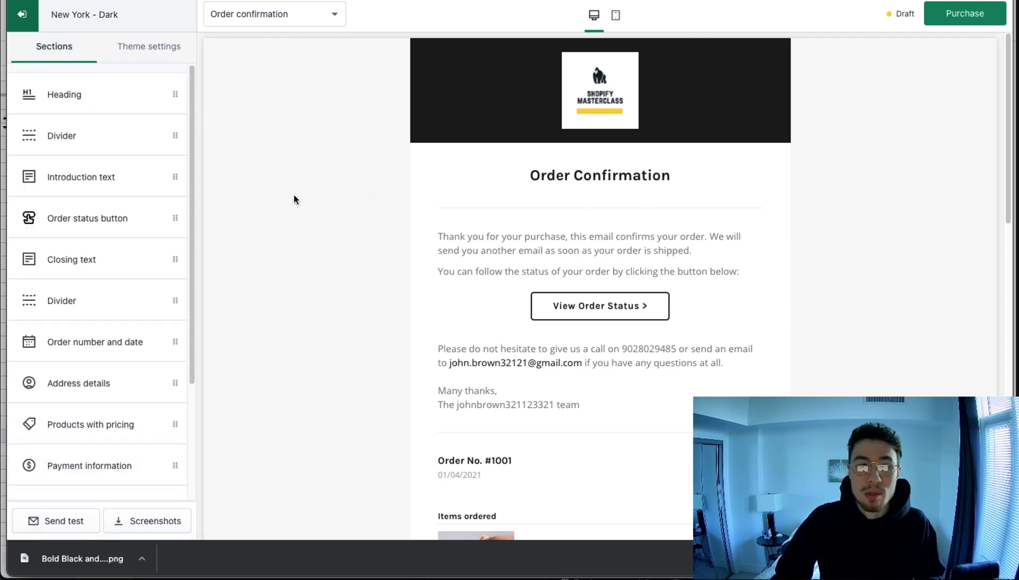
scroll(144, 200, down, 3)
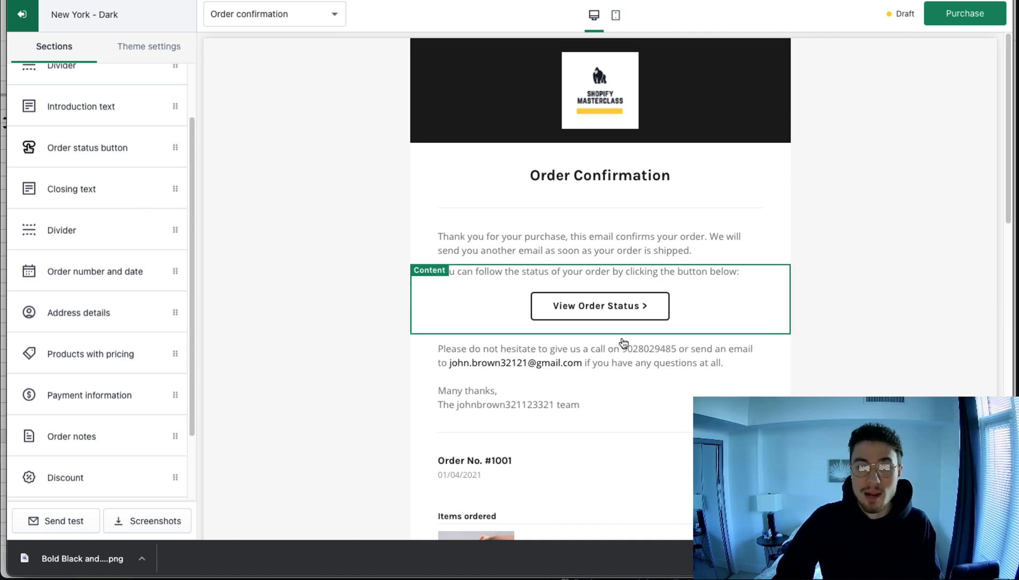
scroll(623, 342, down, 4)
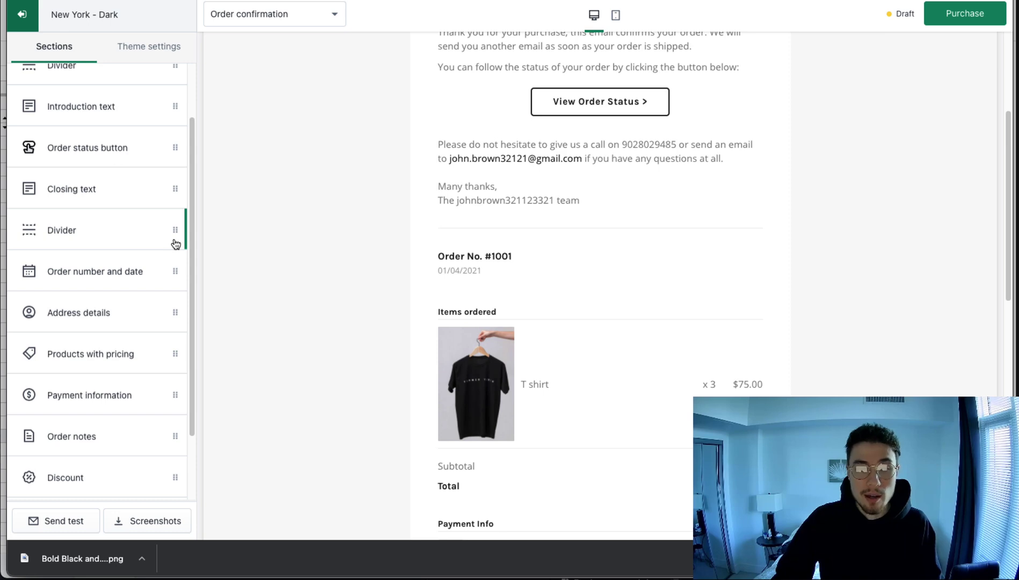
drag(171, 230, 164, 376)
scroll(154, 387, down, 2)
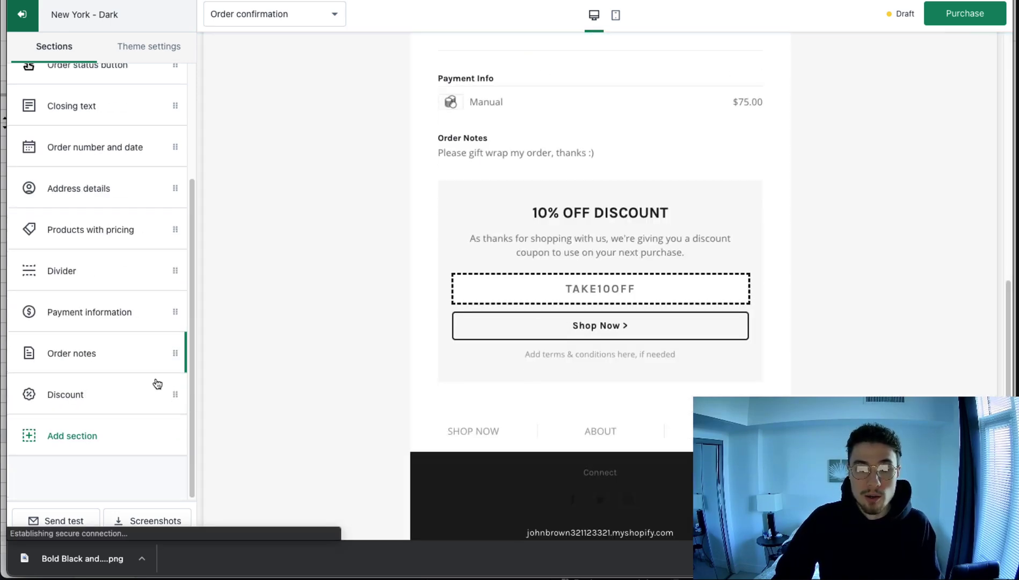
Browse the Add section list of available sections, then close it without adding anything.
click(76, 453)
scroll(104, 257, down, 1)
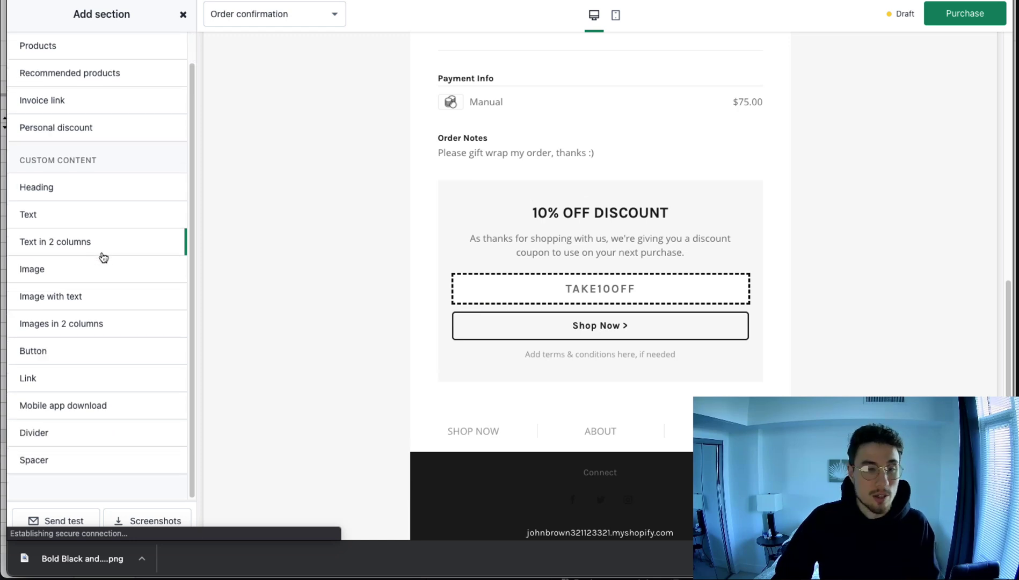
scroll(104, 257, up, 1)
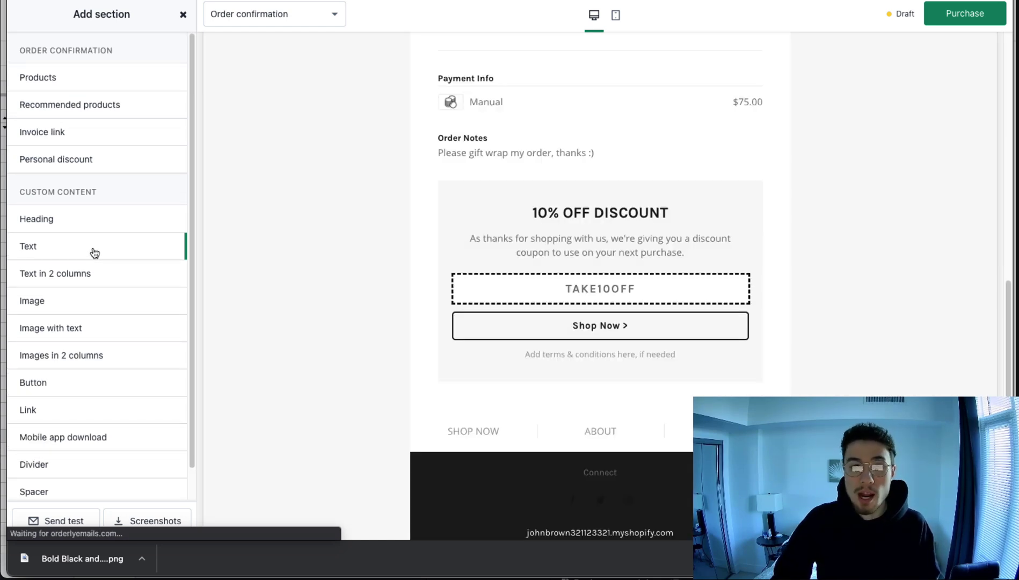
click(95, 253)
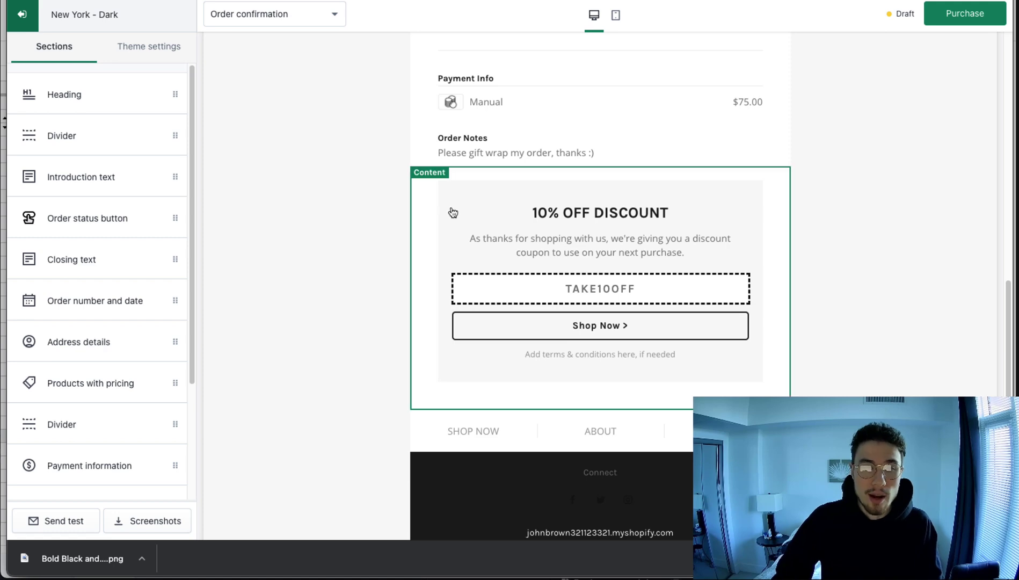
scroll(452, 215, up, 7)
scroll(395, 213, up, 5)
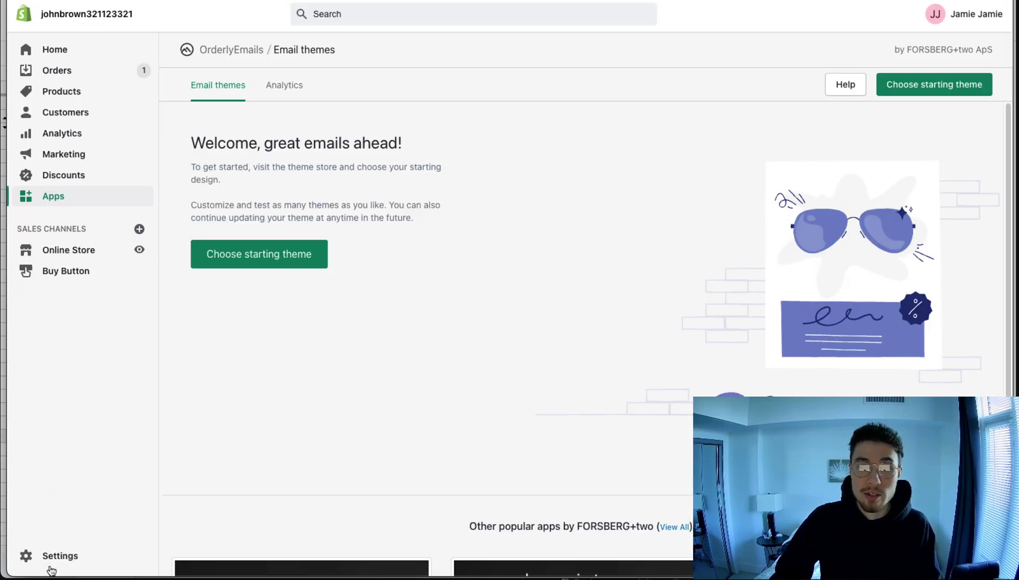
Open the Order confirmation email template from Settings > Notifications.
click(53, 561)
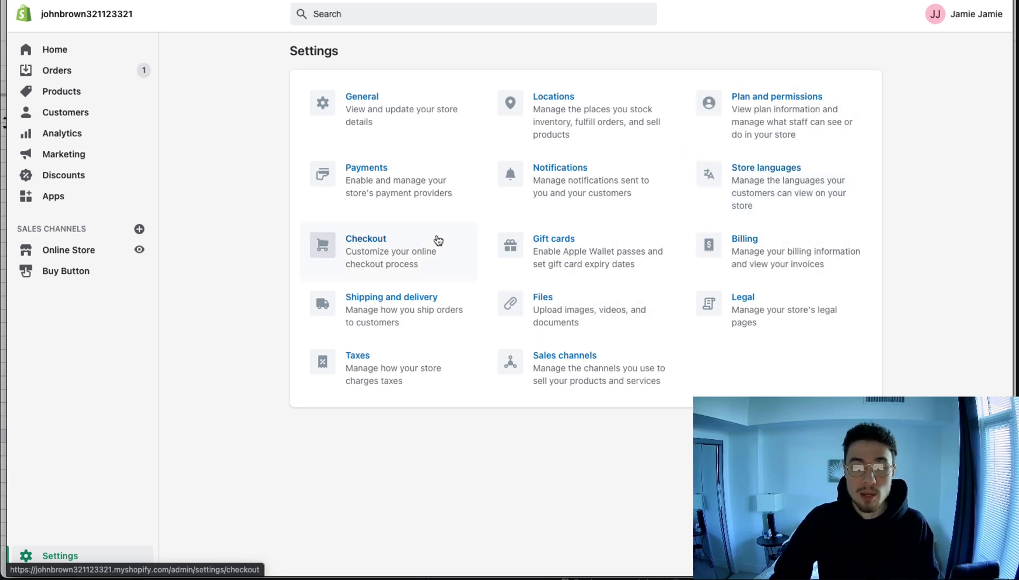
click(580, 194)
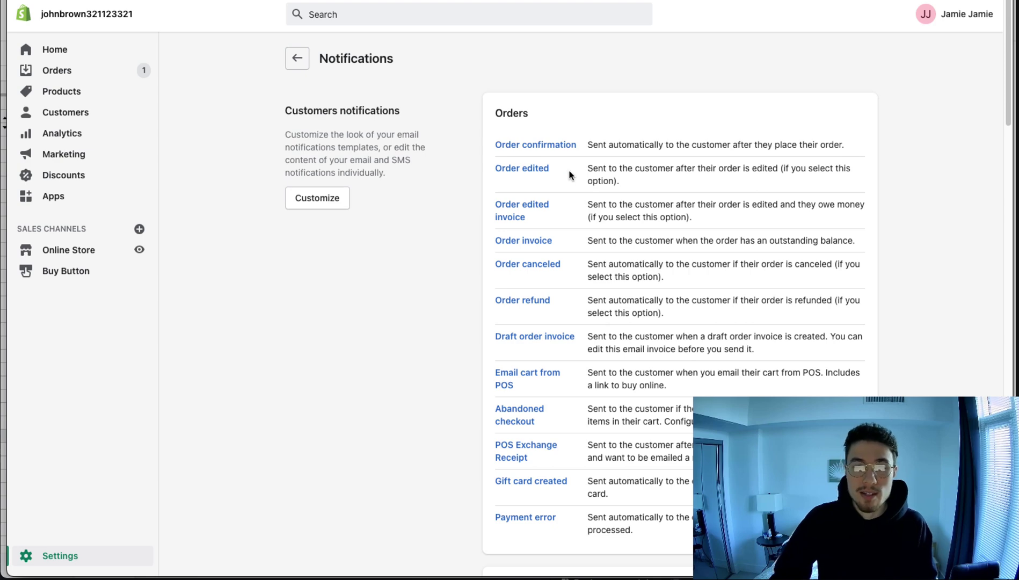
click(559, 153)
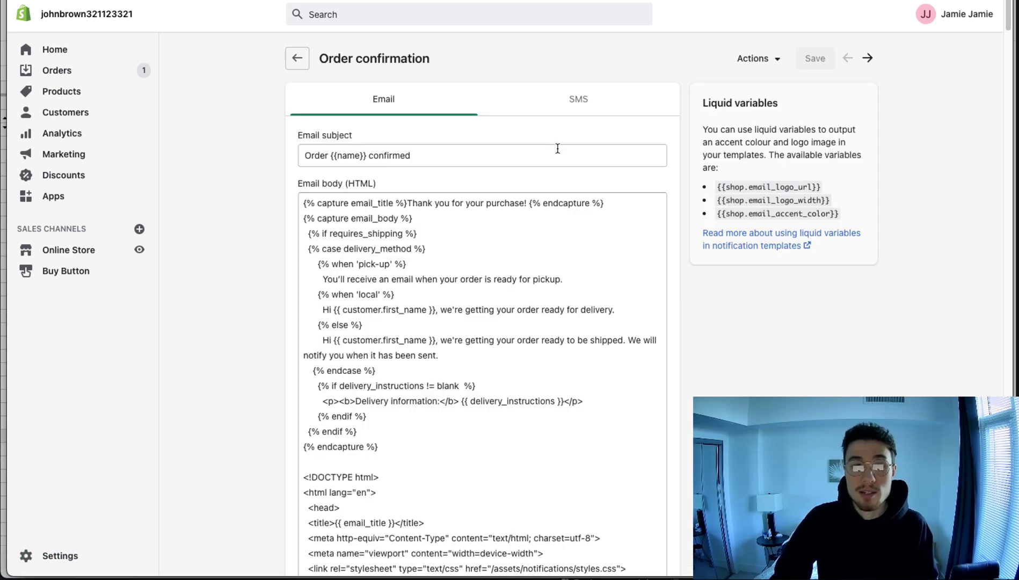